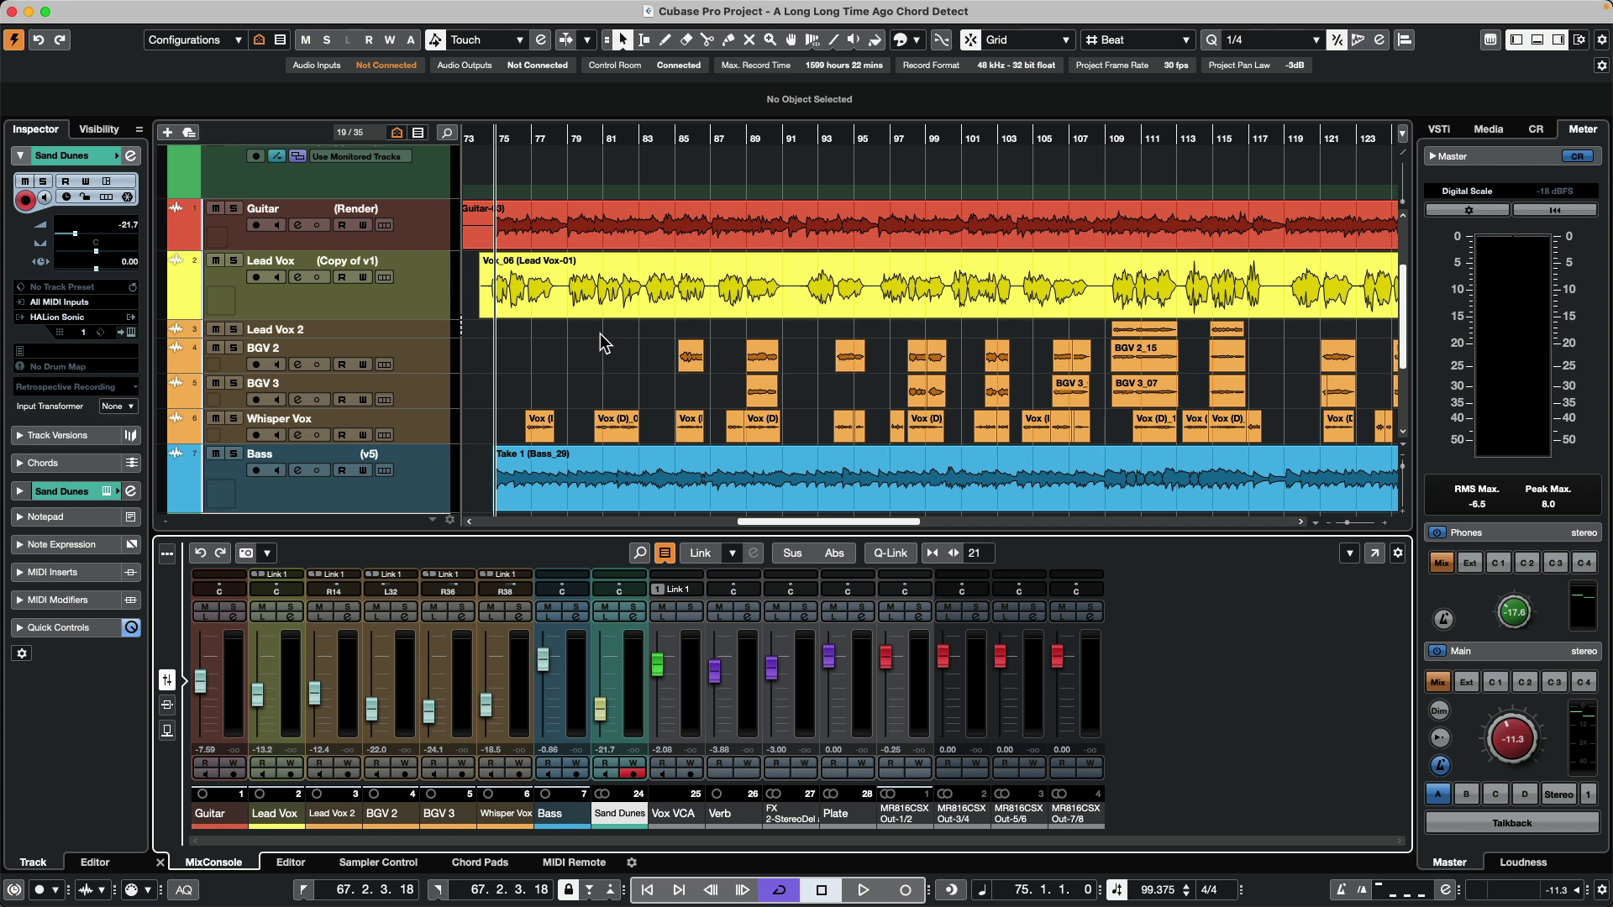
Play the project and audition the Guitar and Bass tracks in solo one after the other, ending with playback stopped
{"action": "key", "text": "space"}
{"action": "left_click", "coordinate": [234, 209]}
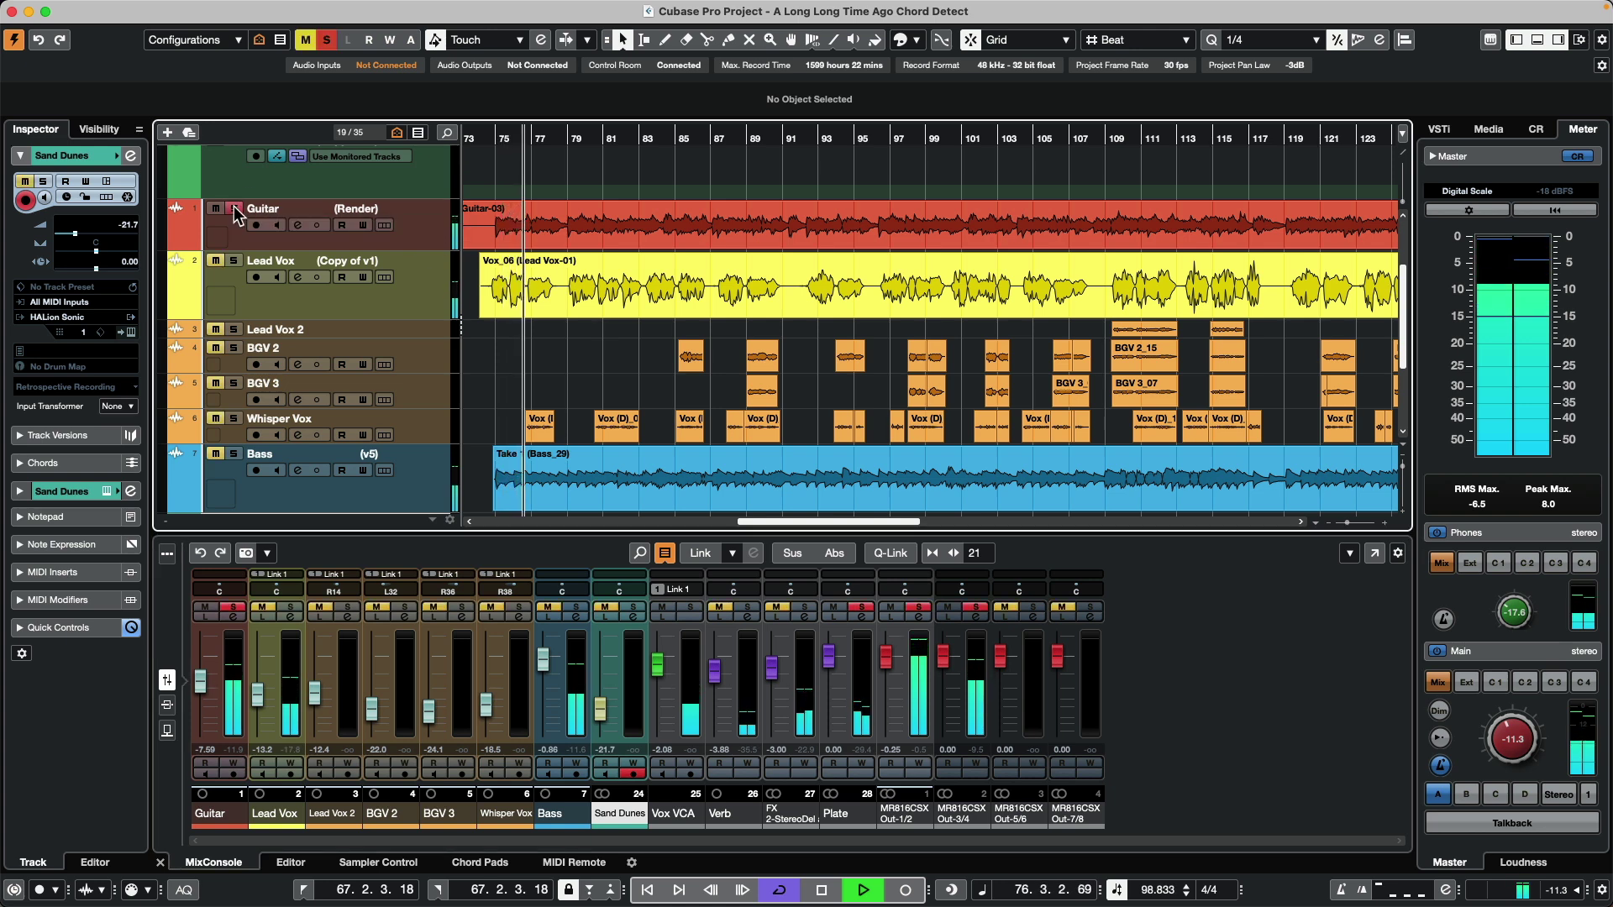
{"action": "left_click", "coordinate": [235, 209]}
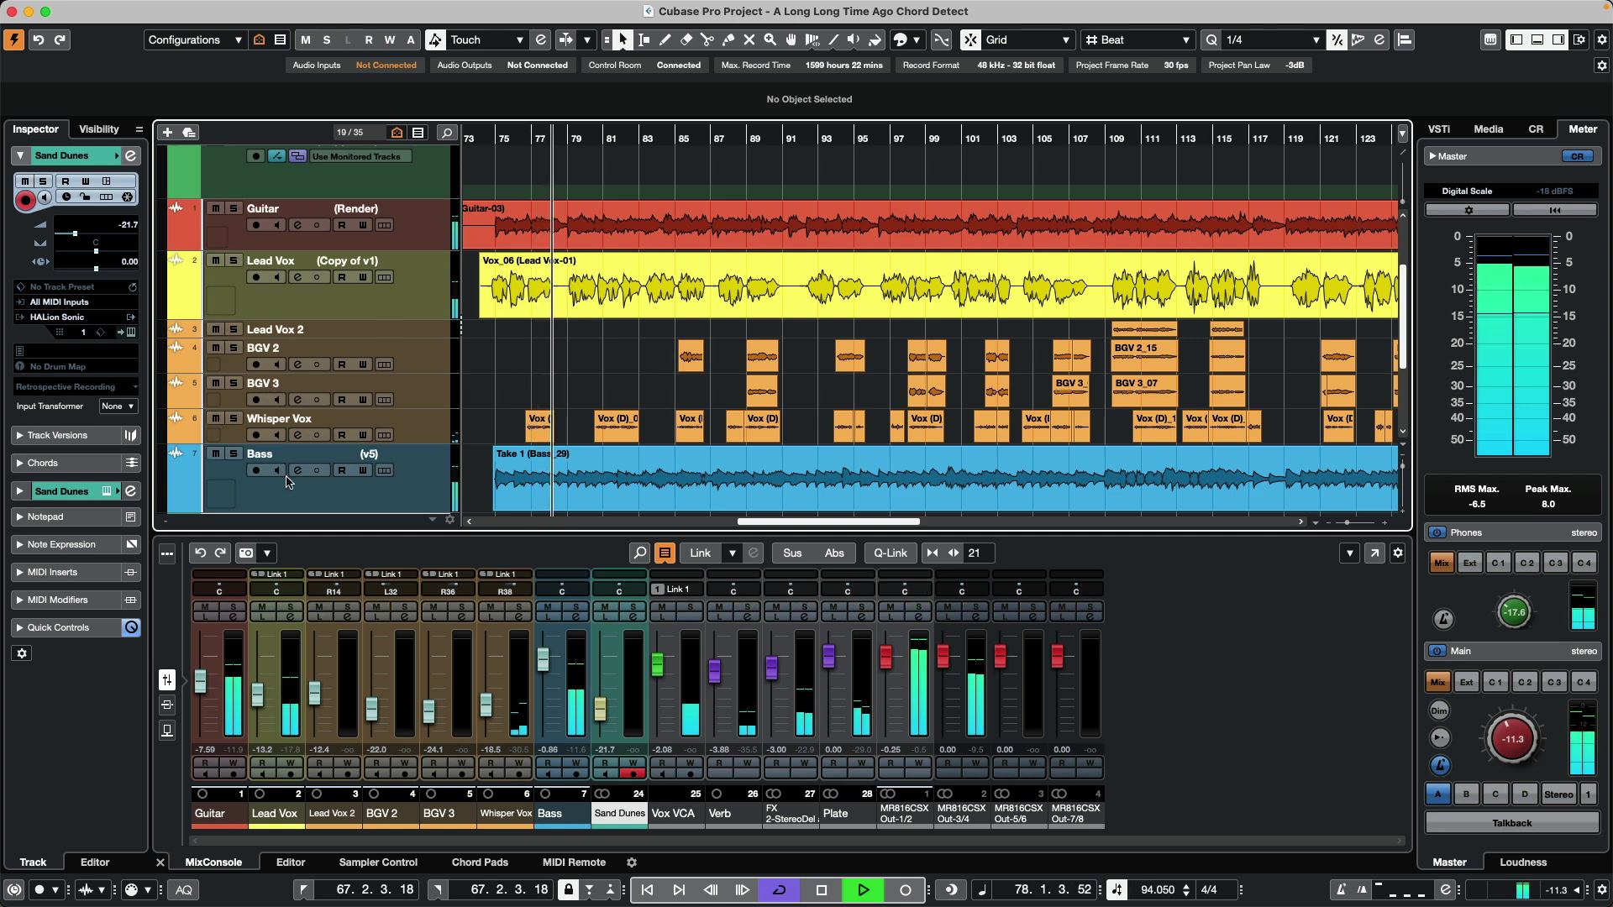
{"action": "left_click", "coordinate": [235, 454]}
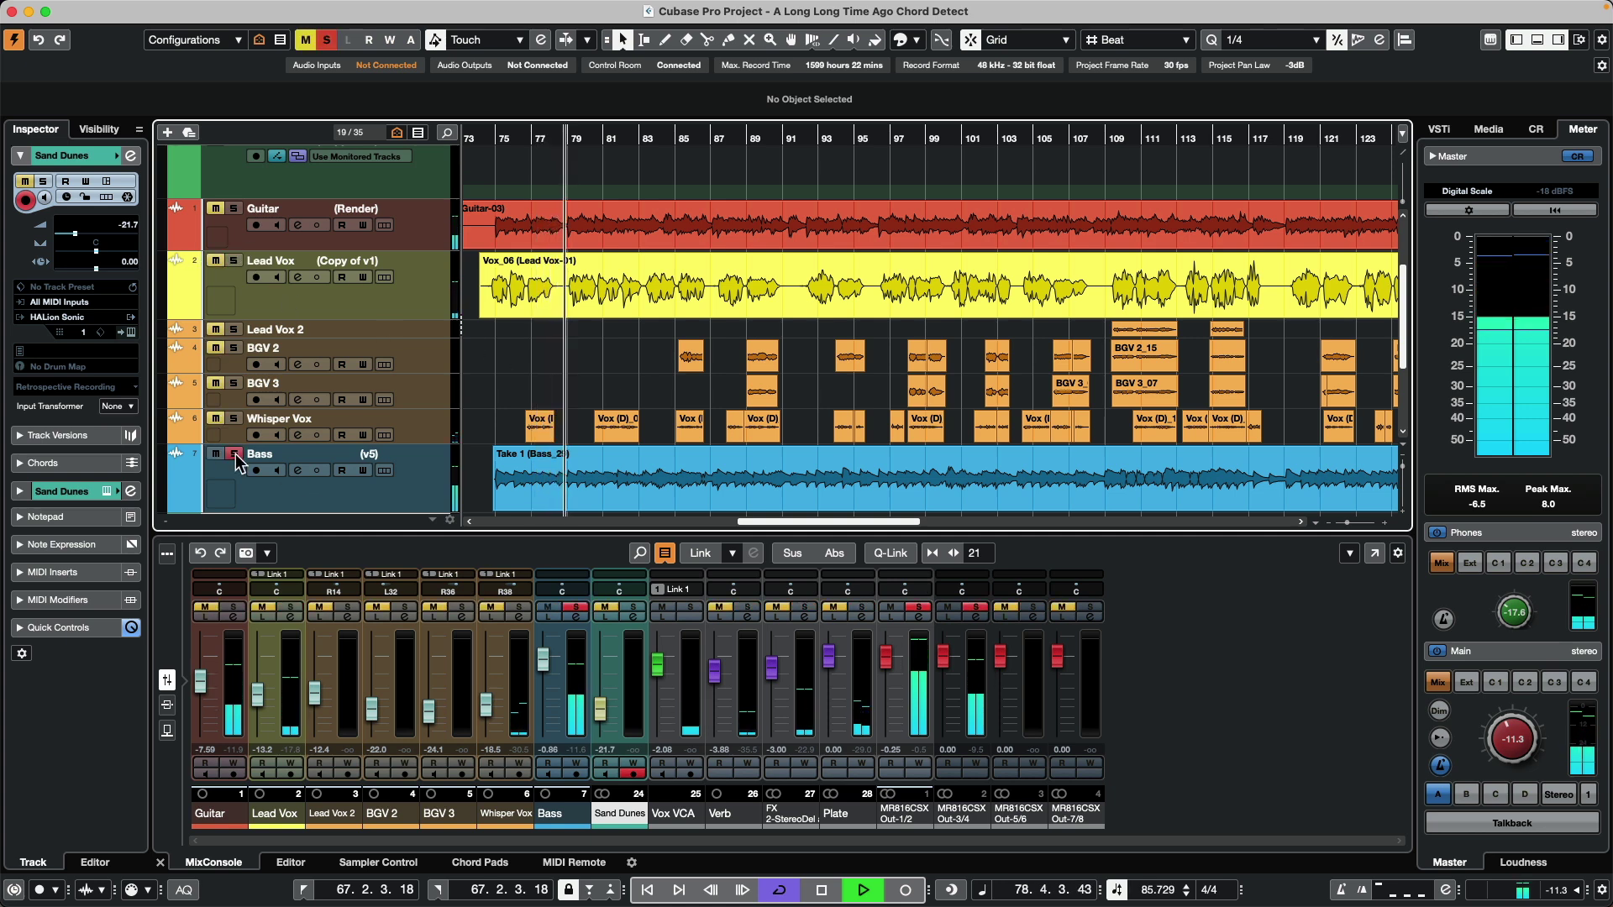
{"action": "left_click", "coordinate": [235, 454]}
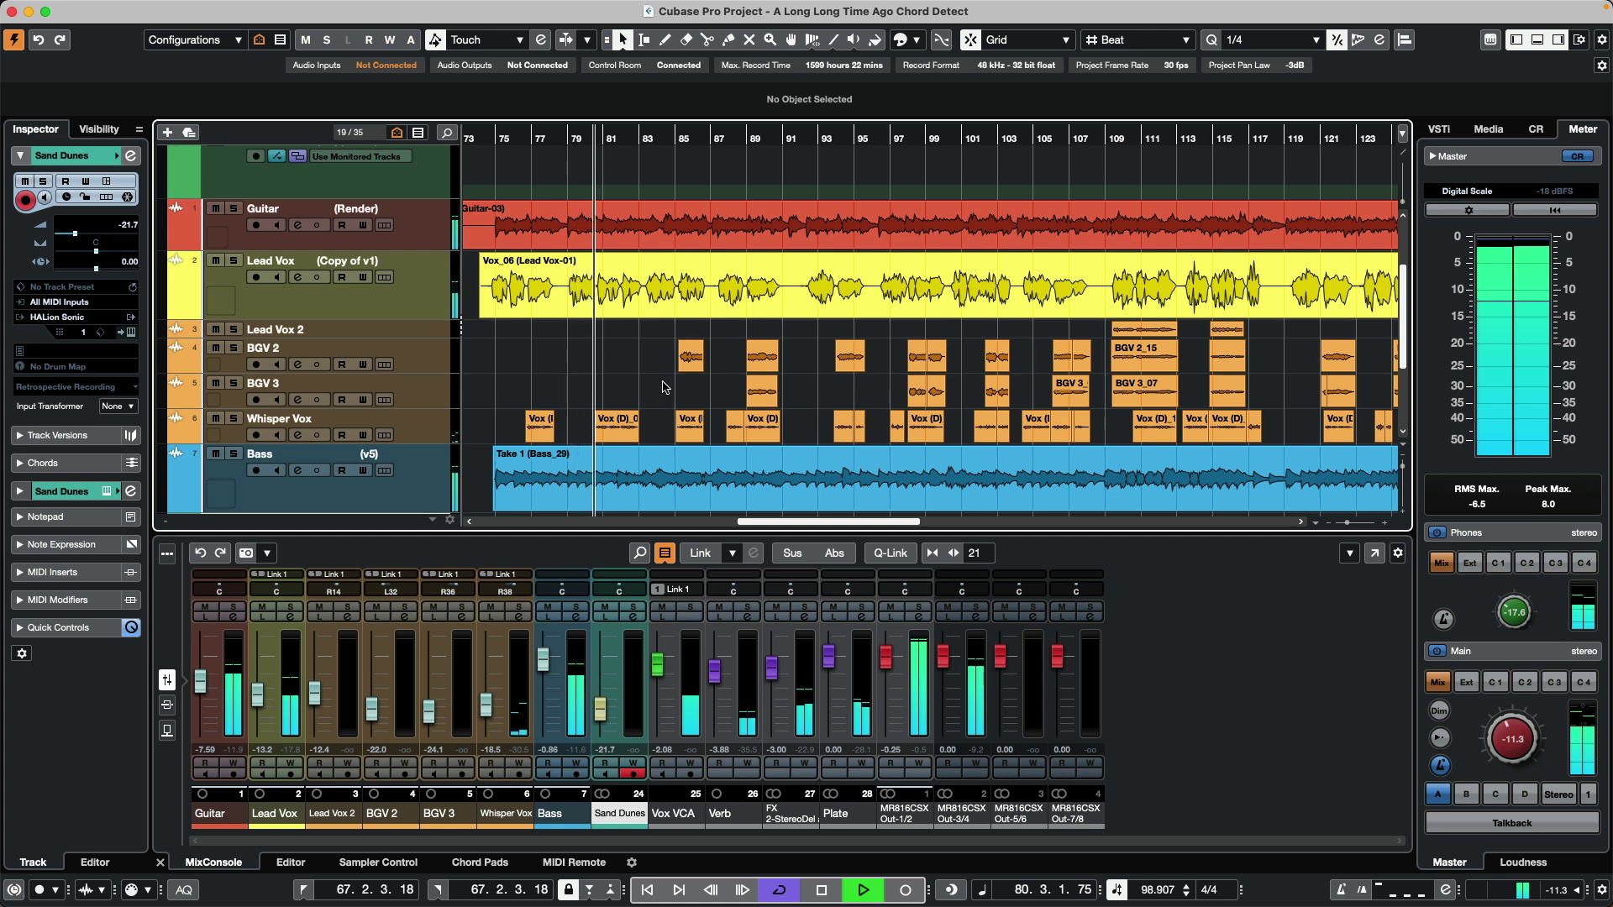
{"action": "key", "text": "space"}
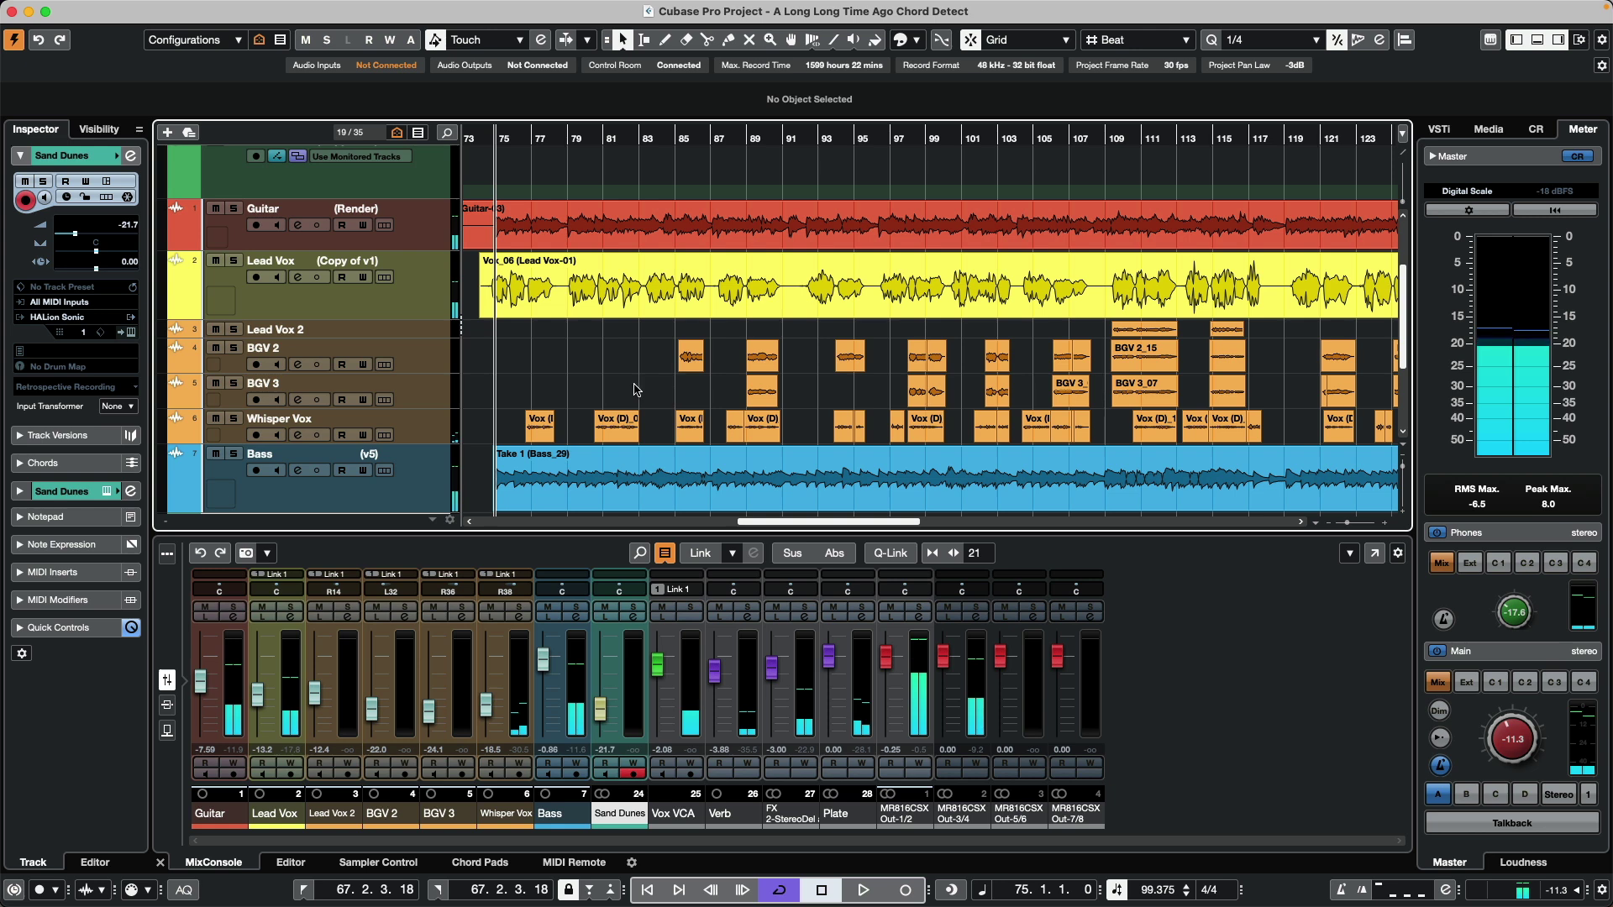
{"action": "scroll", "coordinate": [527, 345], "scroll_direction": "up", "scroll_amount": 1}
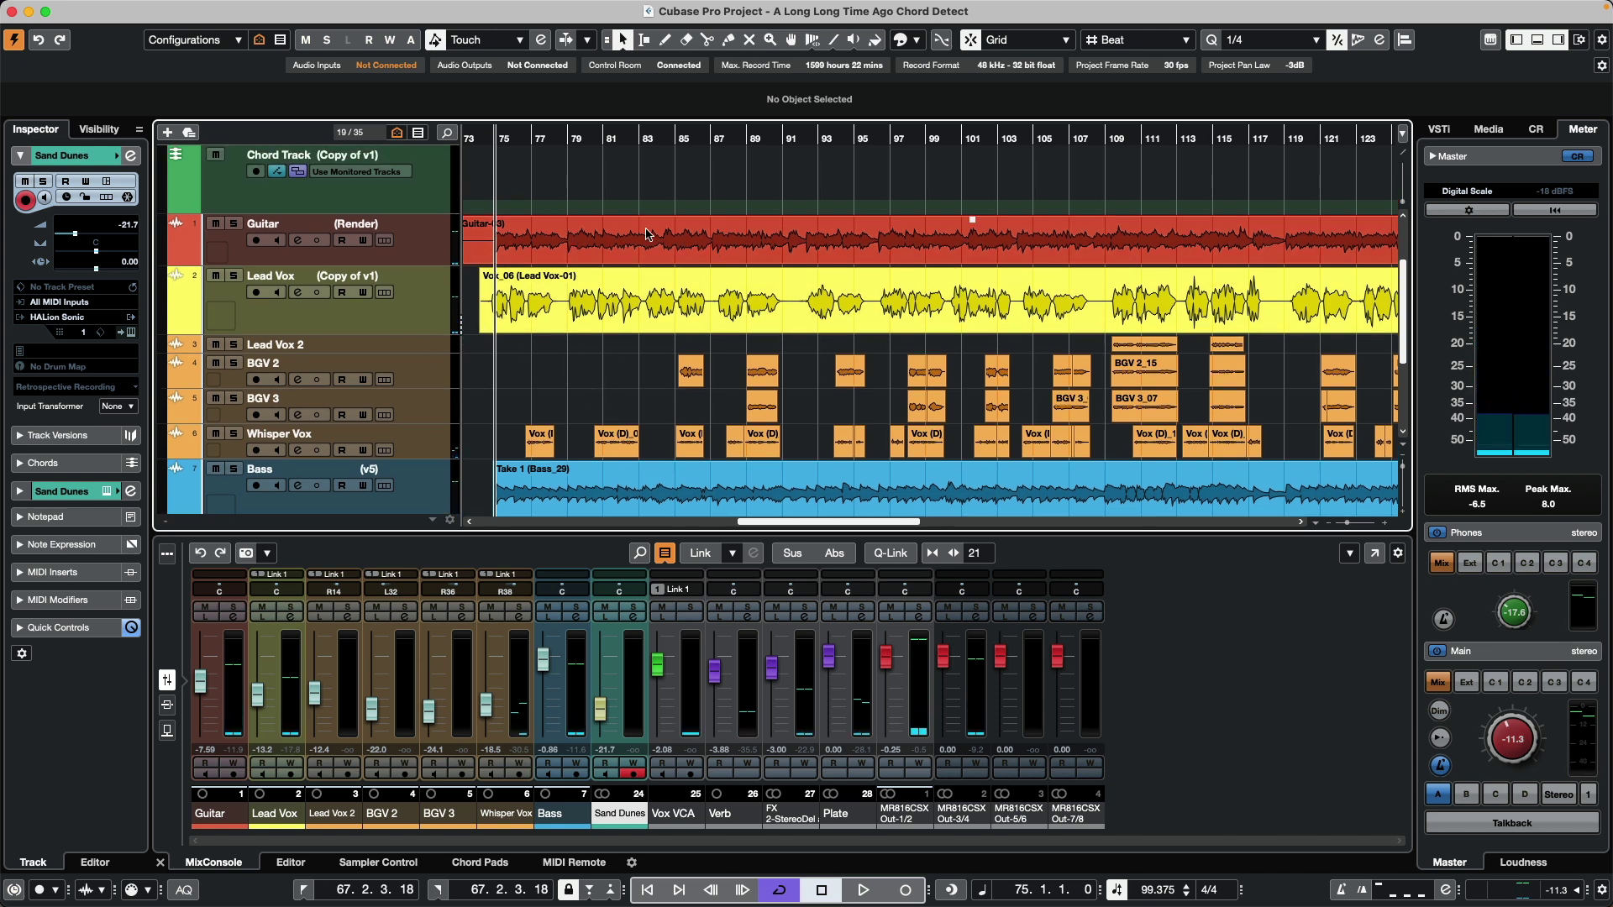
{"action": "right_click", "coordinate": [371, 179]}
{"action": "mouse_move", "coordinate": [486, 195]}
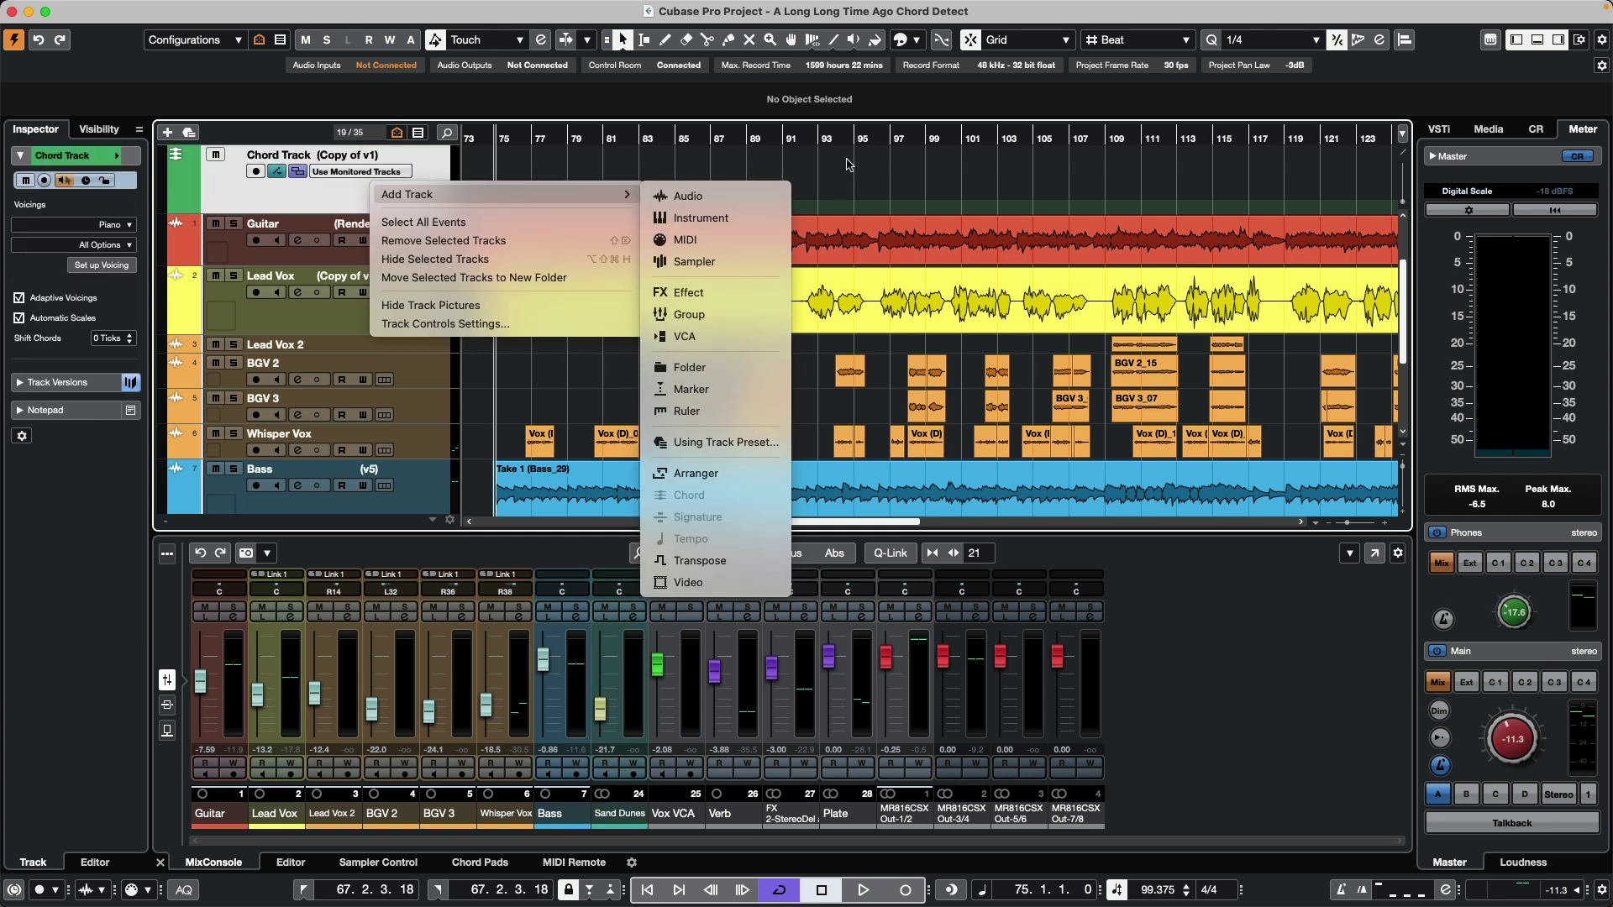
{"action": "left_click", "coordinate": [847, 166]}
Drop the Guitar audio event onto the Chord Track to generate chord events from its audio, and inspect them from bar 75
{"action": "left_click", "coordinate": [595, 244]}
{"action": "left_click_drag", "start_coordinate": [595, 244], "coordinate": [592, 207]}
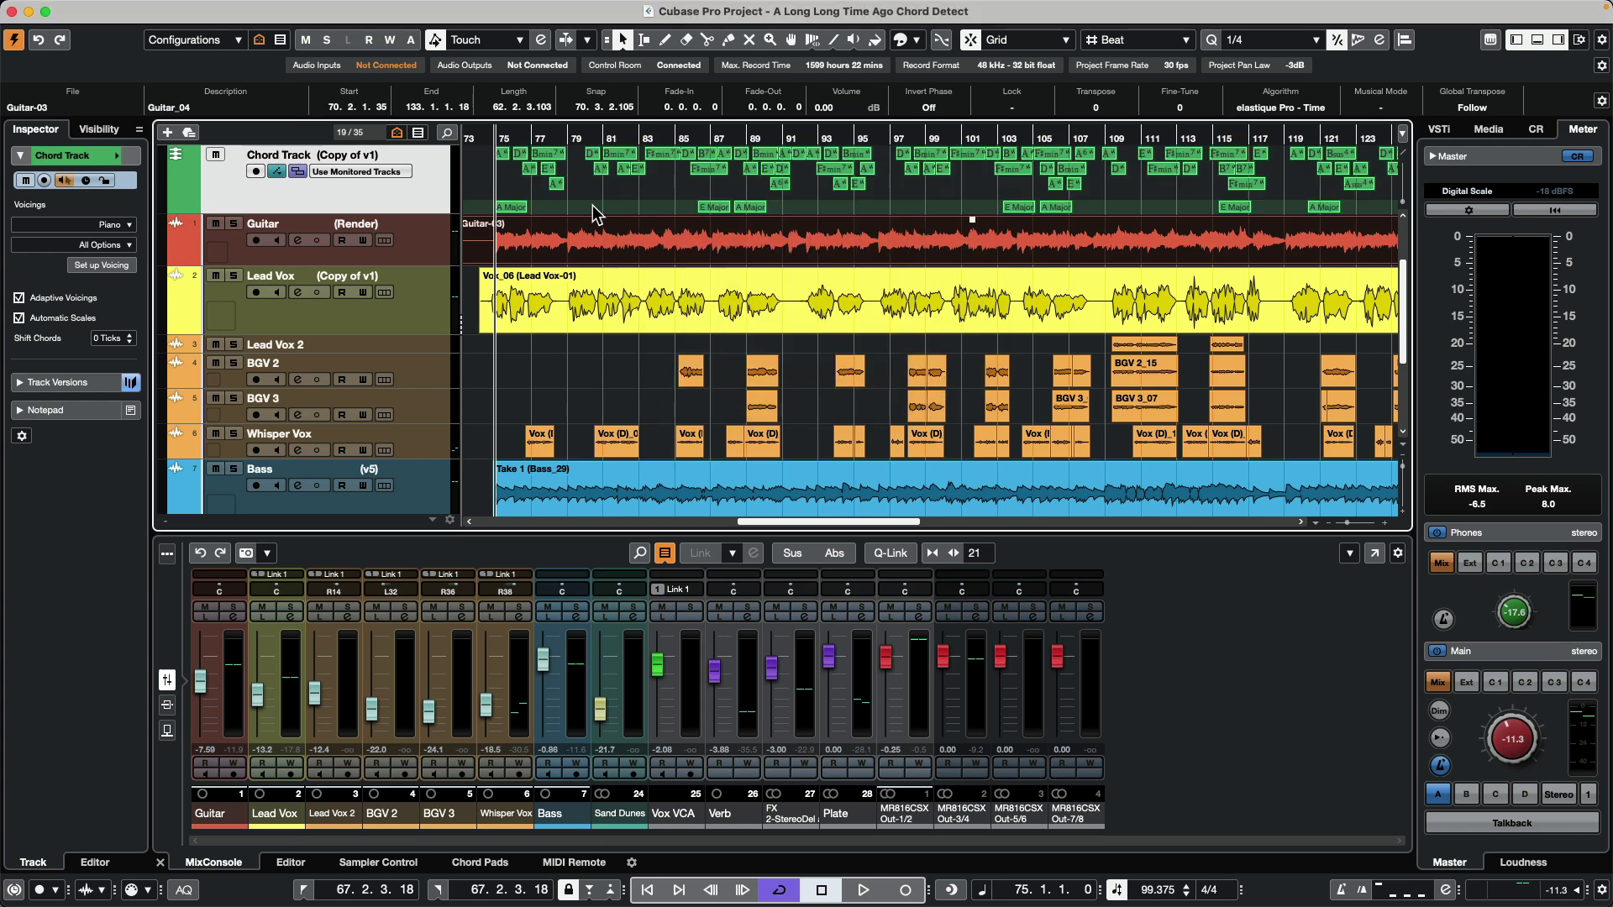
{"action": "scroll", "coordinate": [504, 158], "scroll_direction": "up", "scroll_amount": 6}
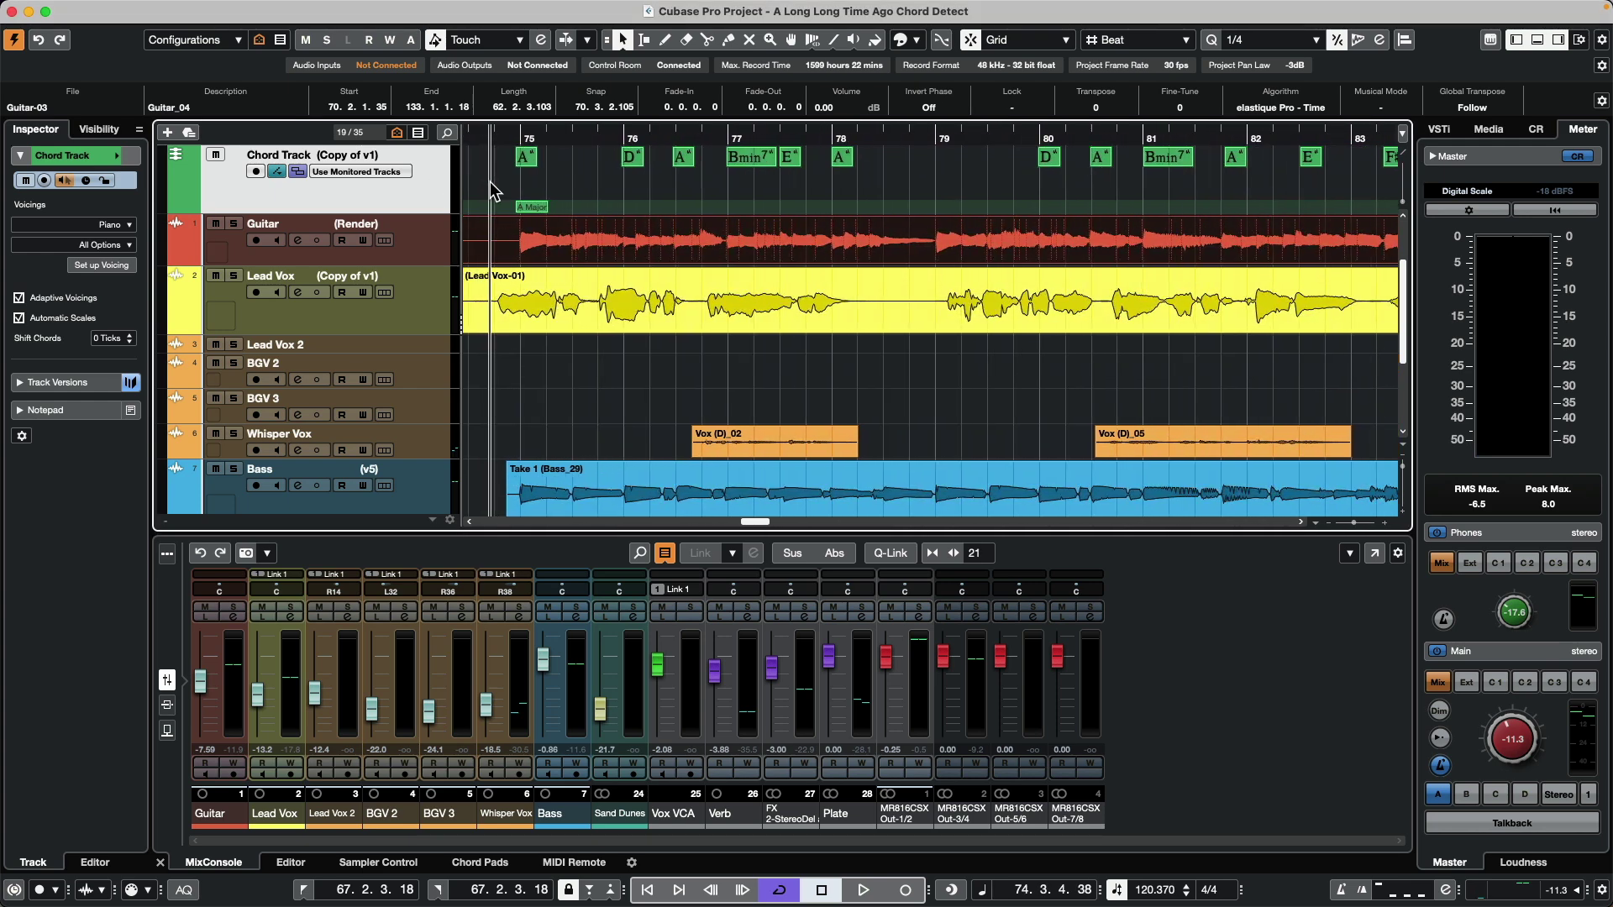
{"action": "scroll", "coordinate": [494, 192], "scroll_direction": "down", "scroll_amount": 8}
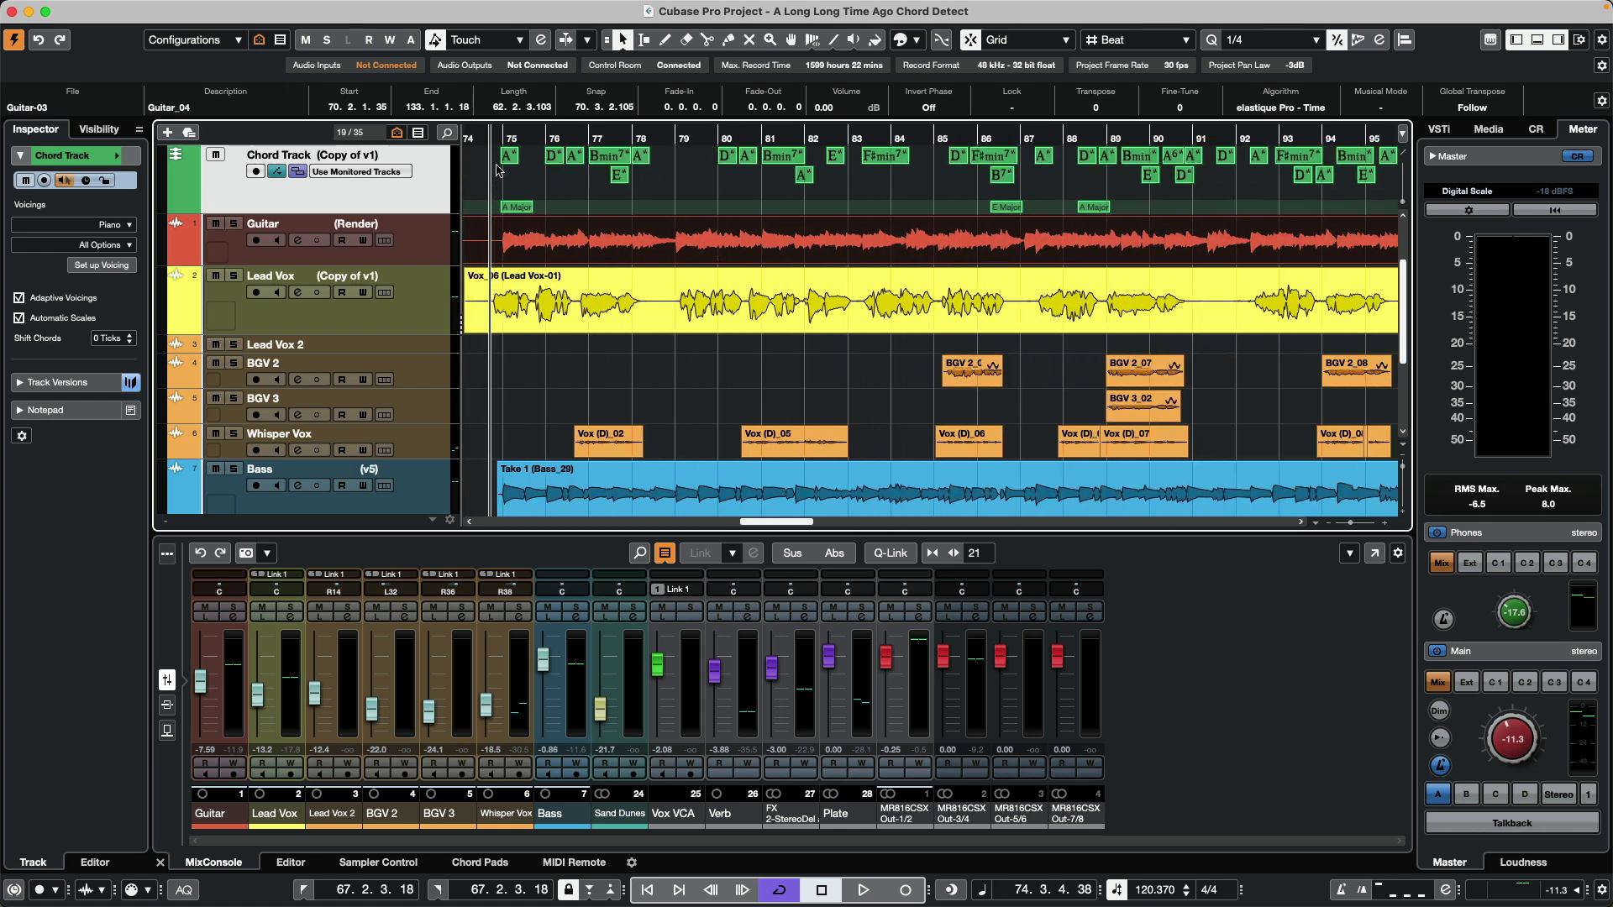
{"action": "scroll", "coordinate": [504, 153], "scroll_direction": "down", "scroll_amount": 1}
Open the Sand Dunes track's HALion Sonic instrument, audition a couple of notes on its keyboard, and close its window
{"action": "left_click", "coordinate": [666, 285]}
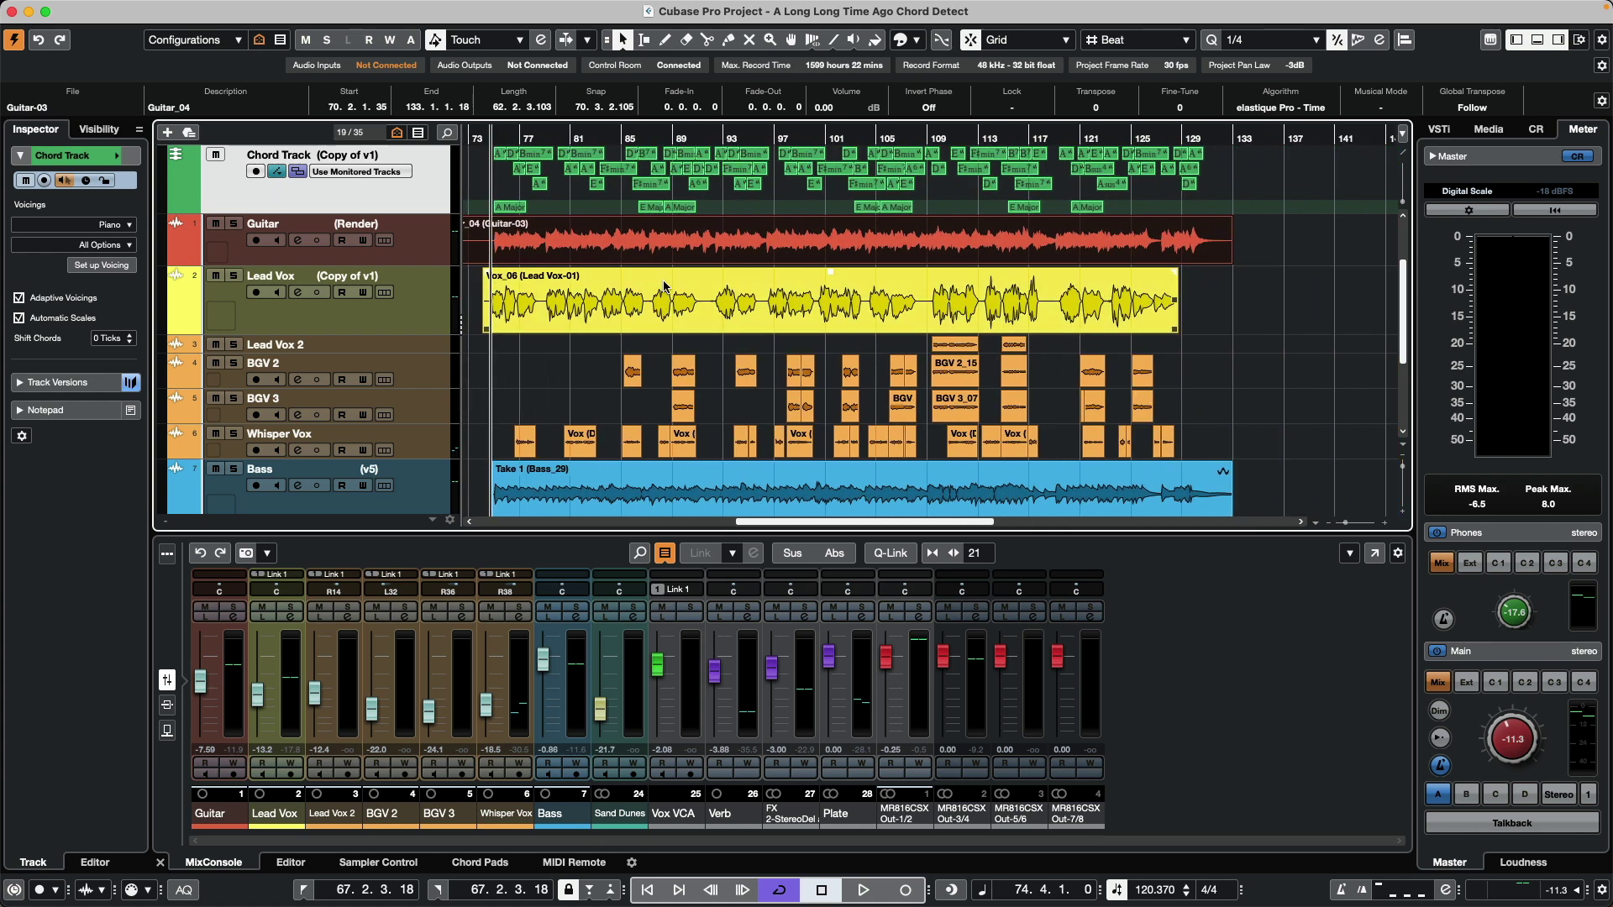
{"action": "scroll", "coordinate": [667, 294], "scroll_direction": "down", "scroll_amount": 4}
{"action": "left_click", "coordinate": [724, 344]}
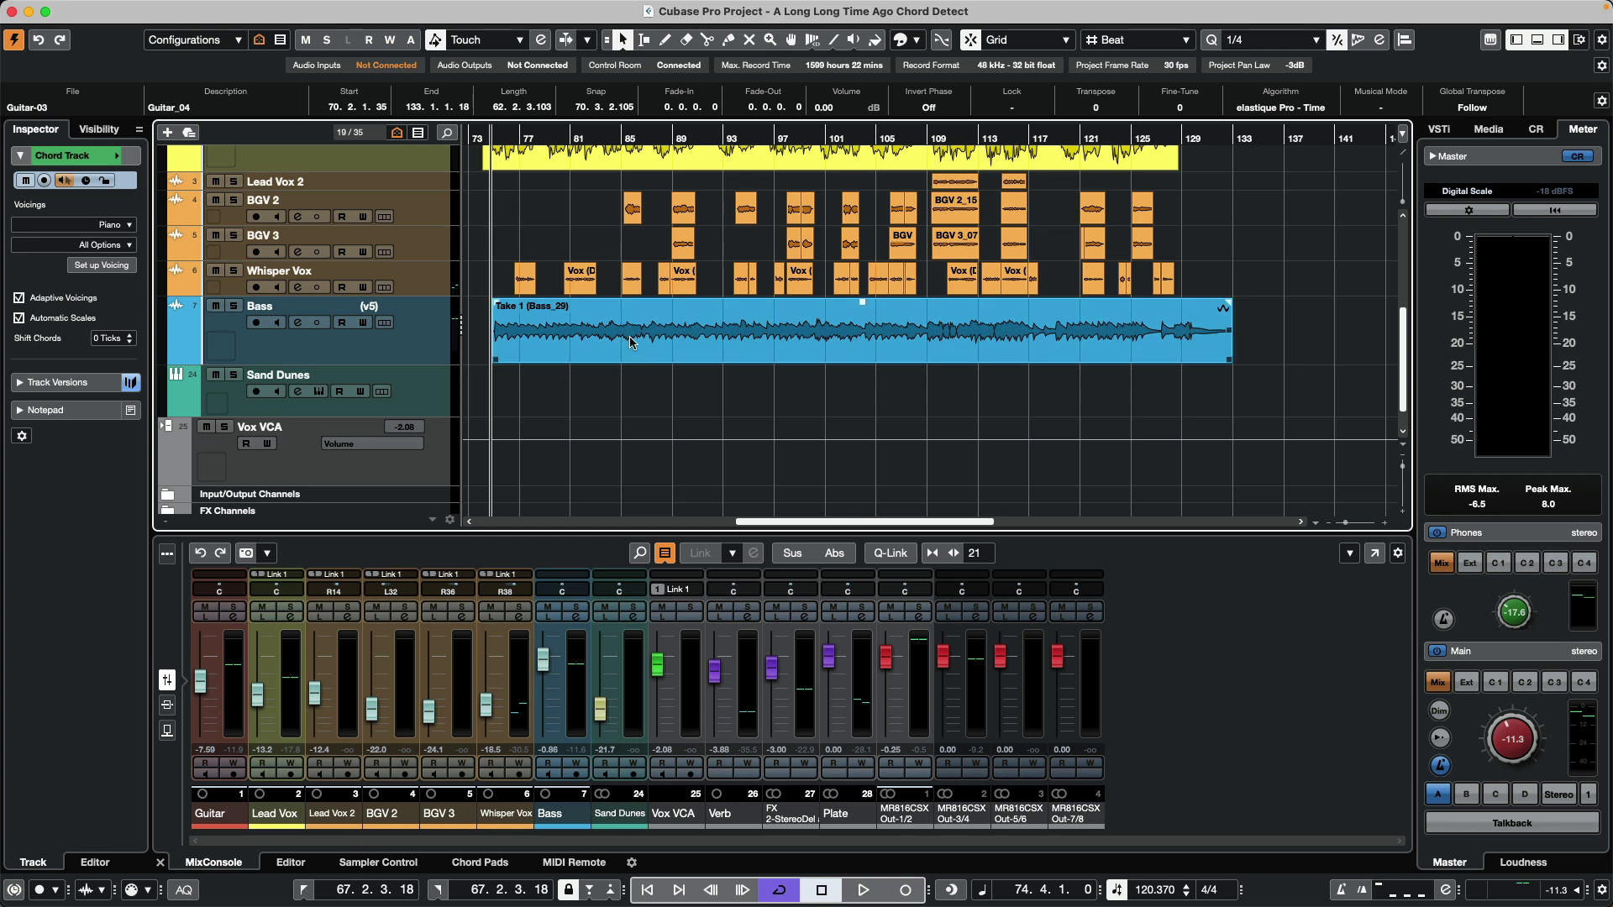
{"action": "left_click", "coordinate": [421, 402]}
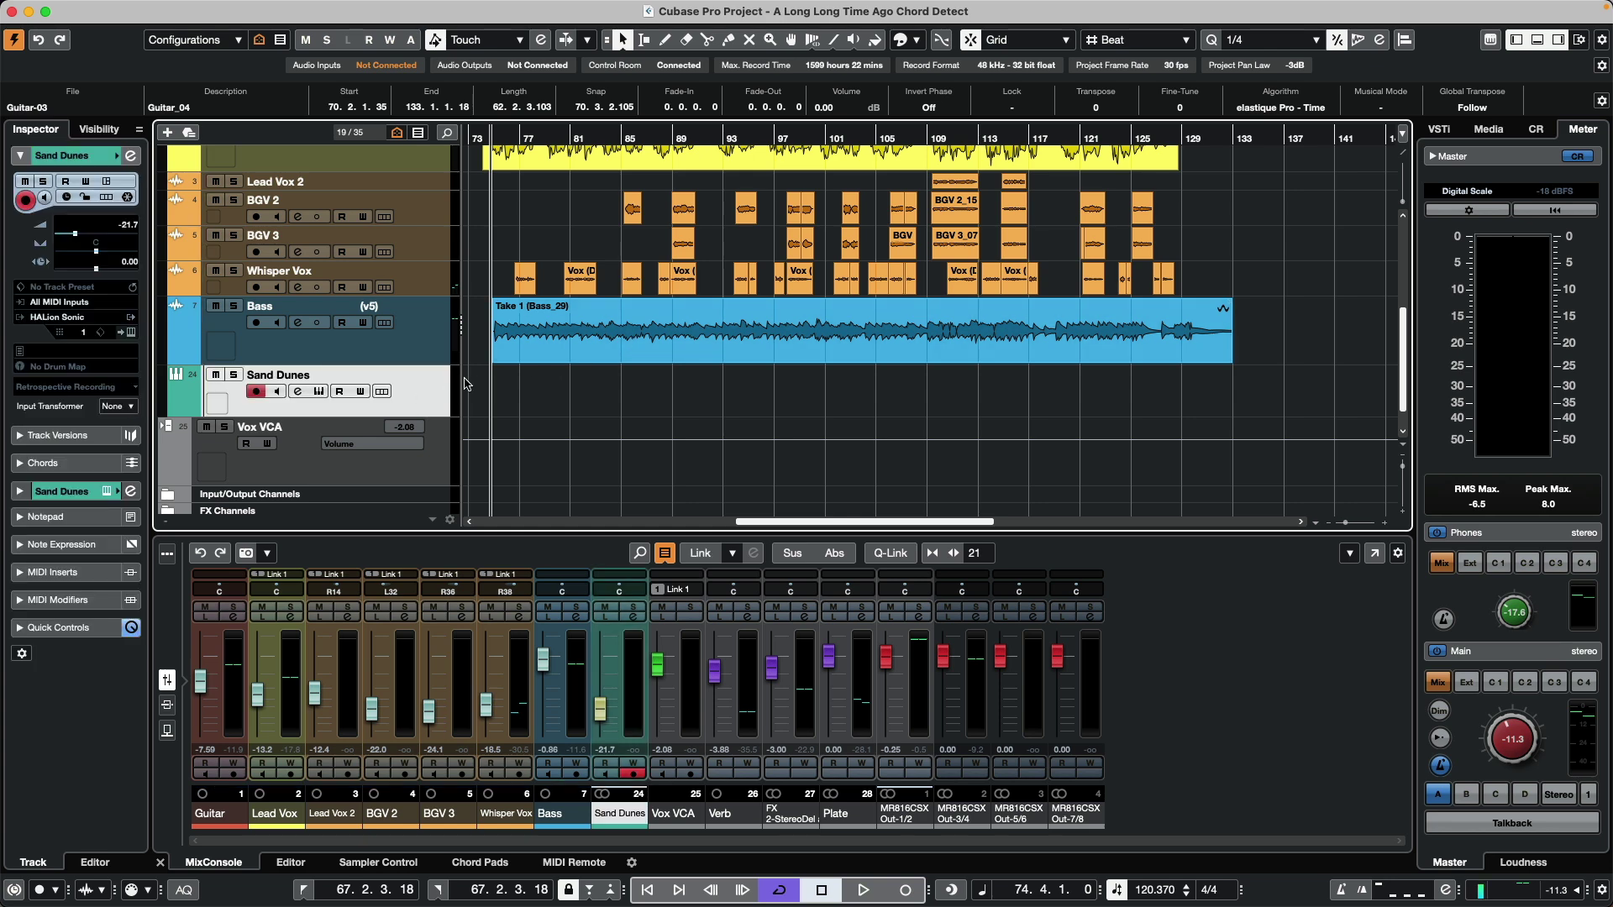
{"action": "left_click", "coordinate": [319, 395]}
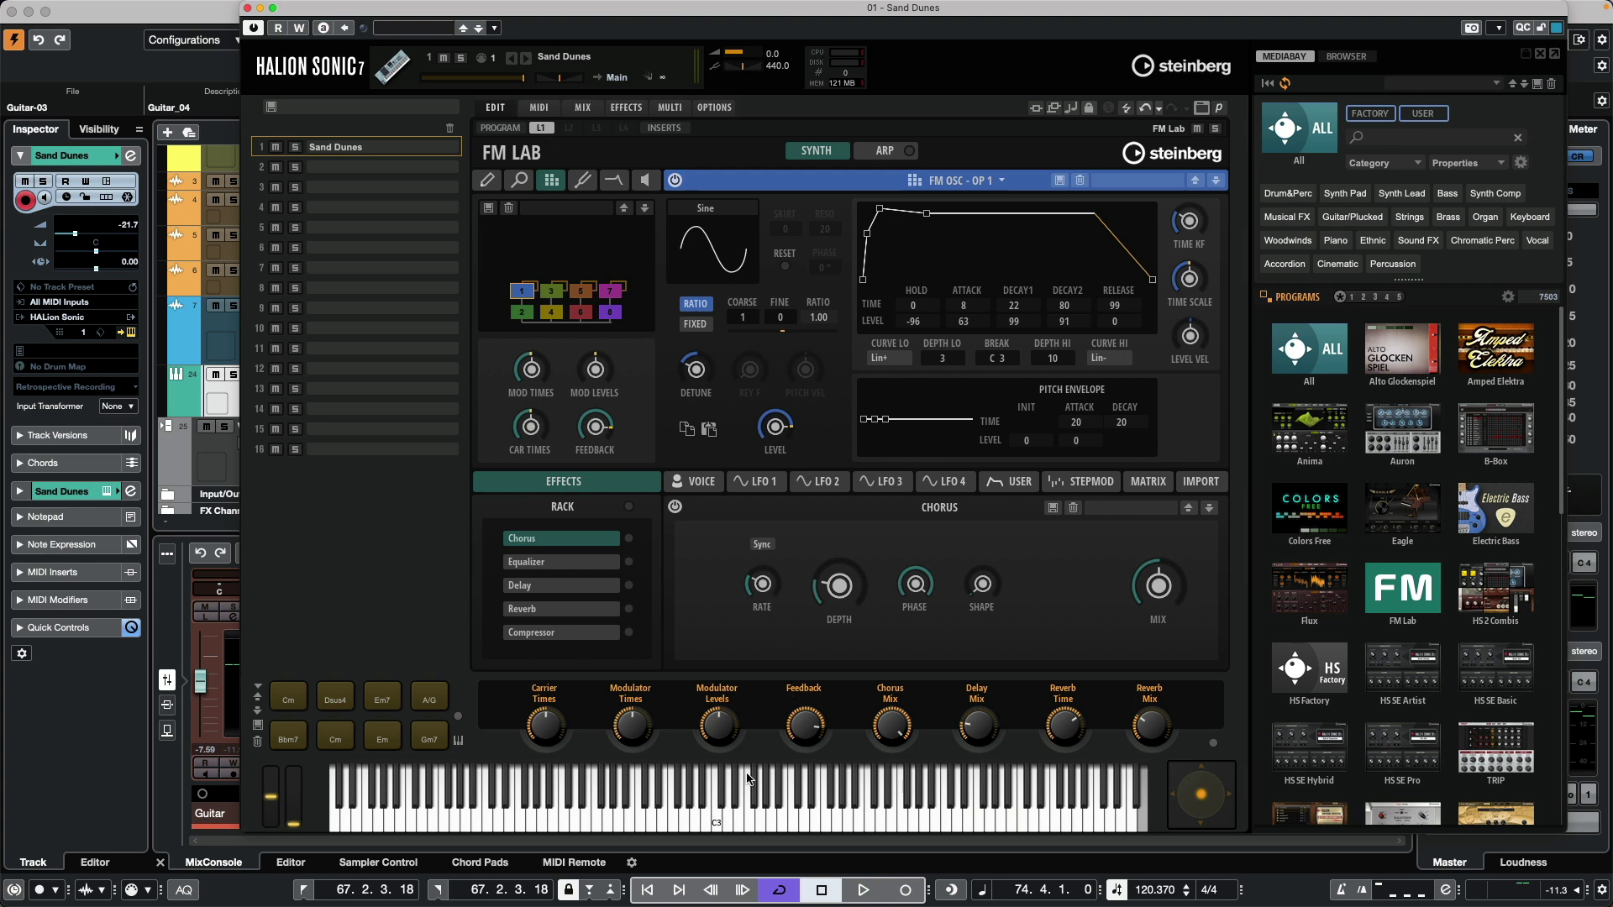
{"action": "left_click", "coordinate": [667, 810]}
{"action": "left_click", "coordinate": [607, 813]}
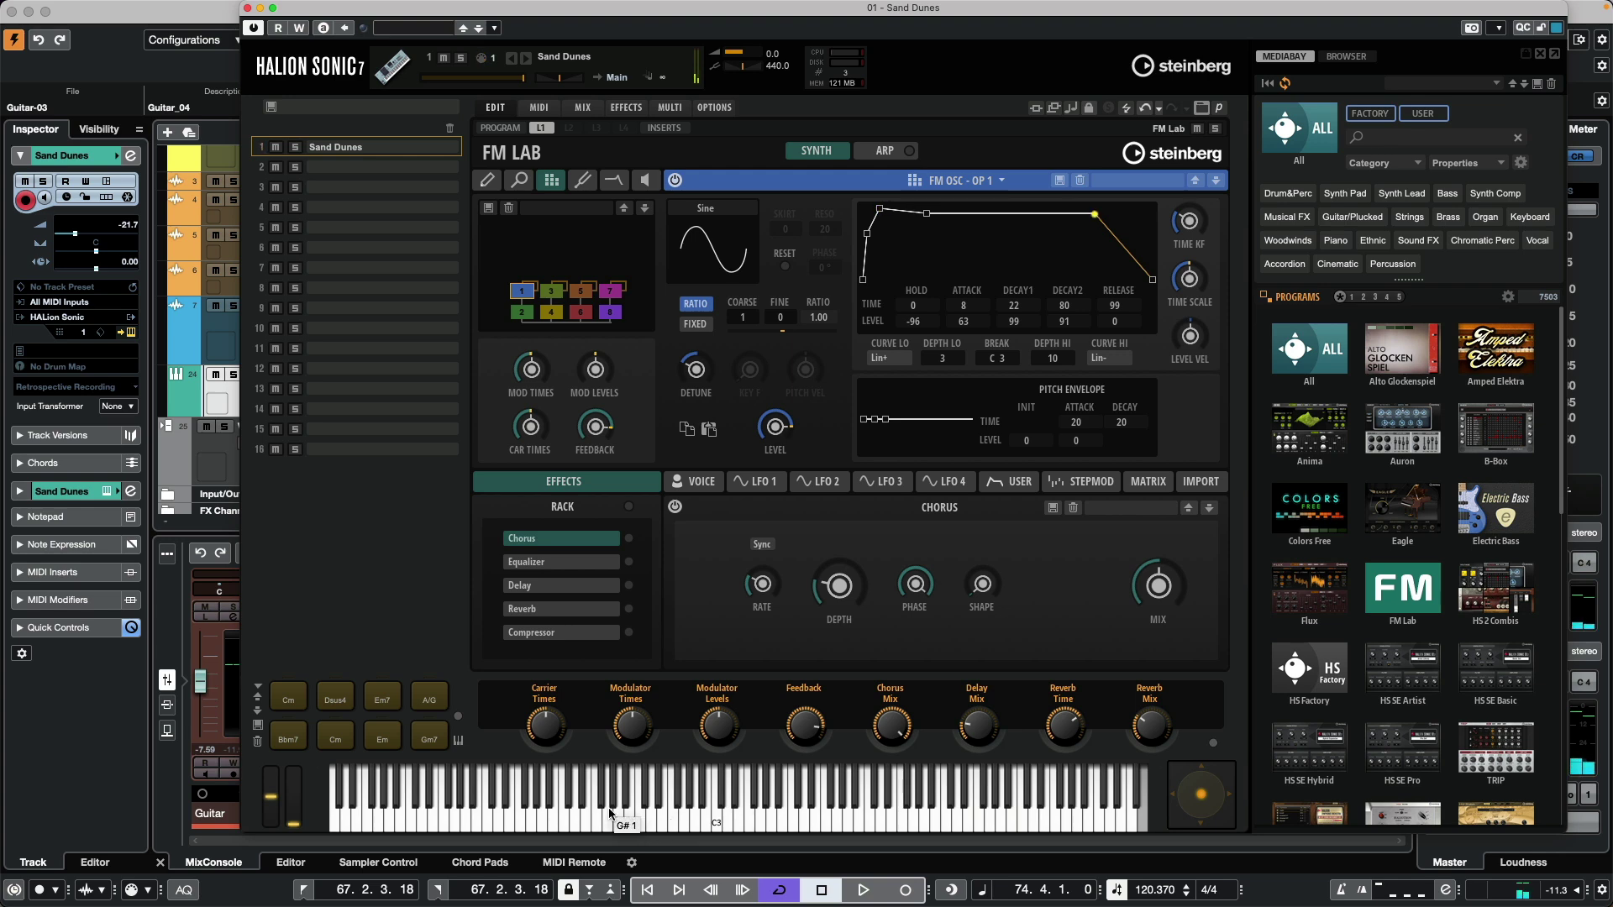
{"action": "left_click_drag", "start_coordinate": [443, 22], "coordinate": [649, 43]}
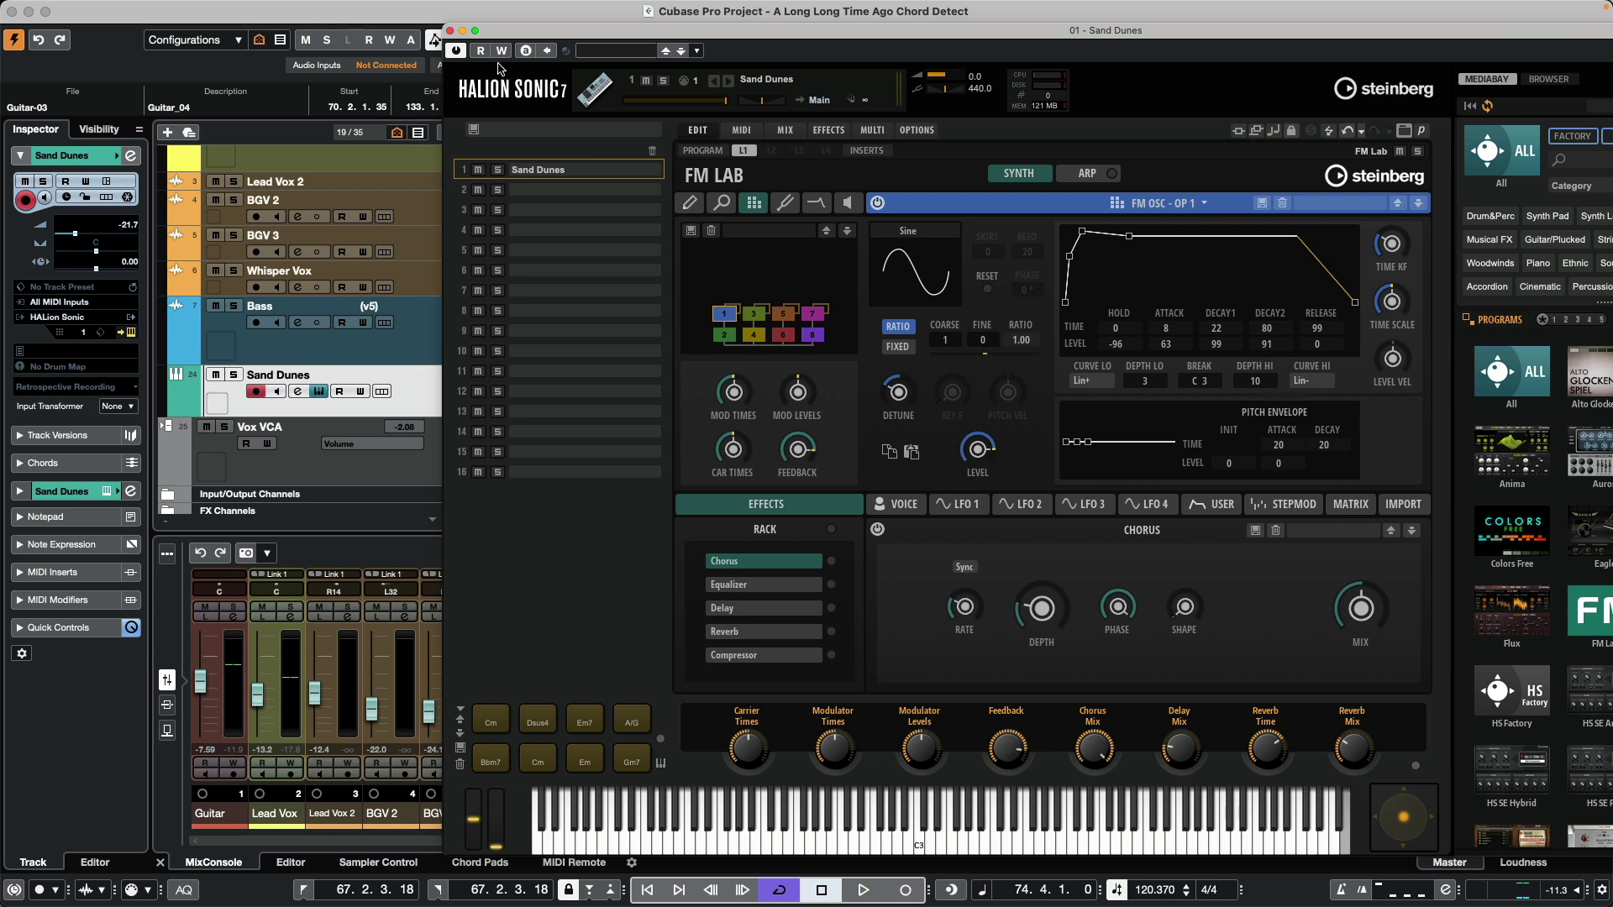
{"action": "left_click", "coordinate": [450, 31]}
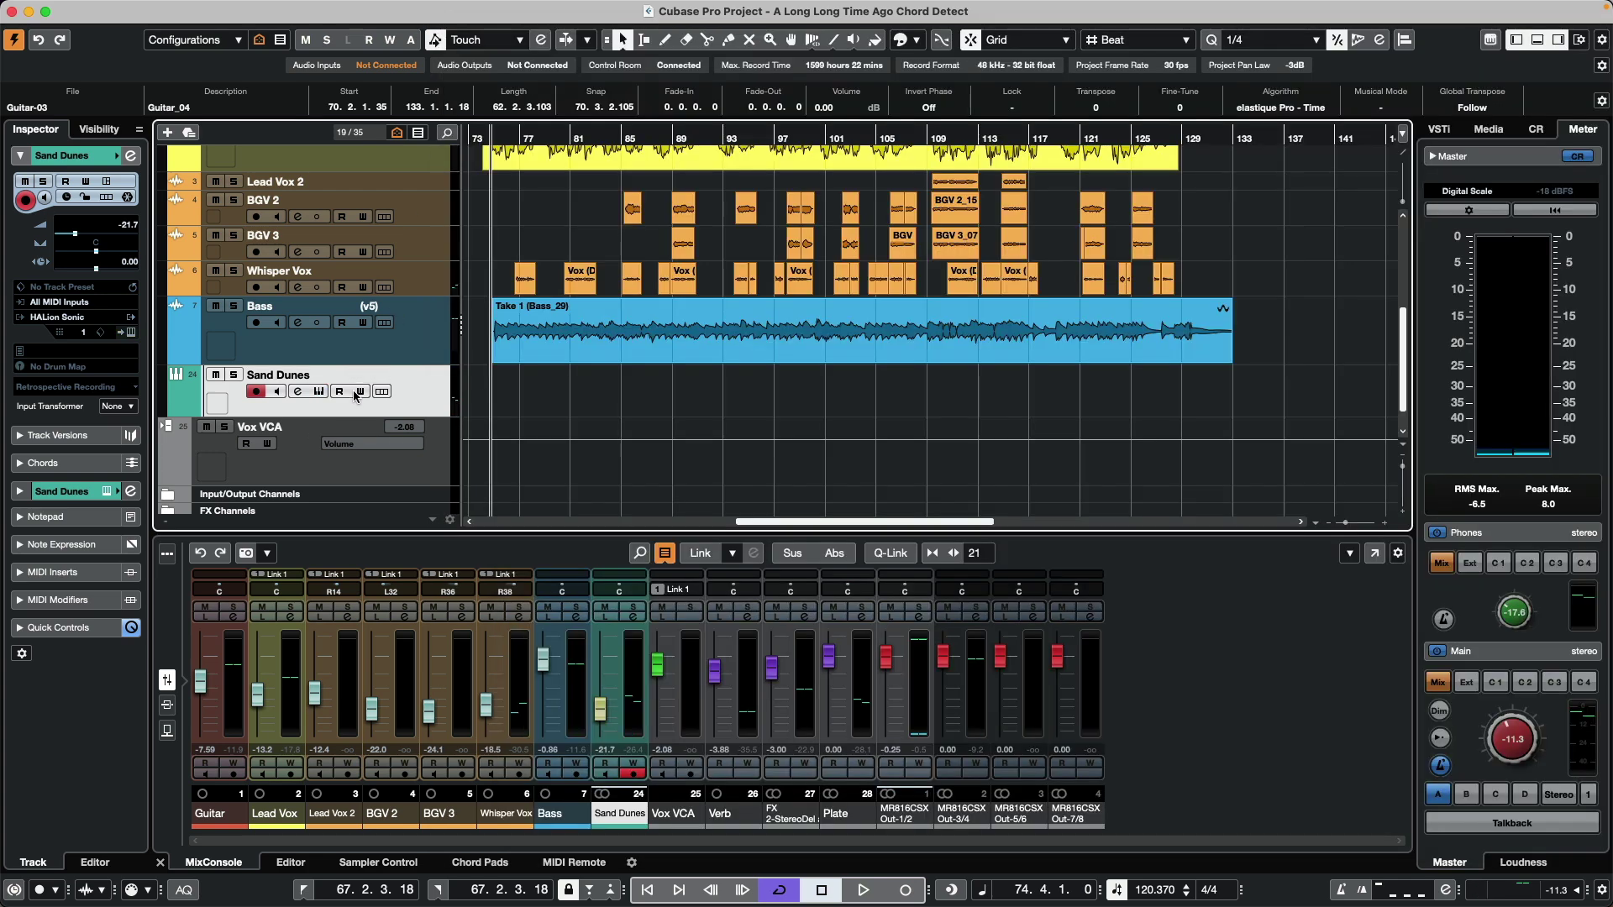
Set the Chord Track to play its chords through the Sand Dunes track instead of monitored tracks
{"action": "scroll", "coordinate": [407, 395], "scroll_direction": "up", "scroll_amount": 5}
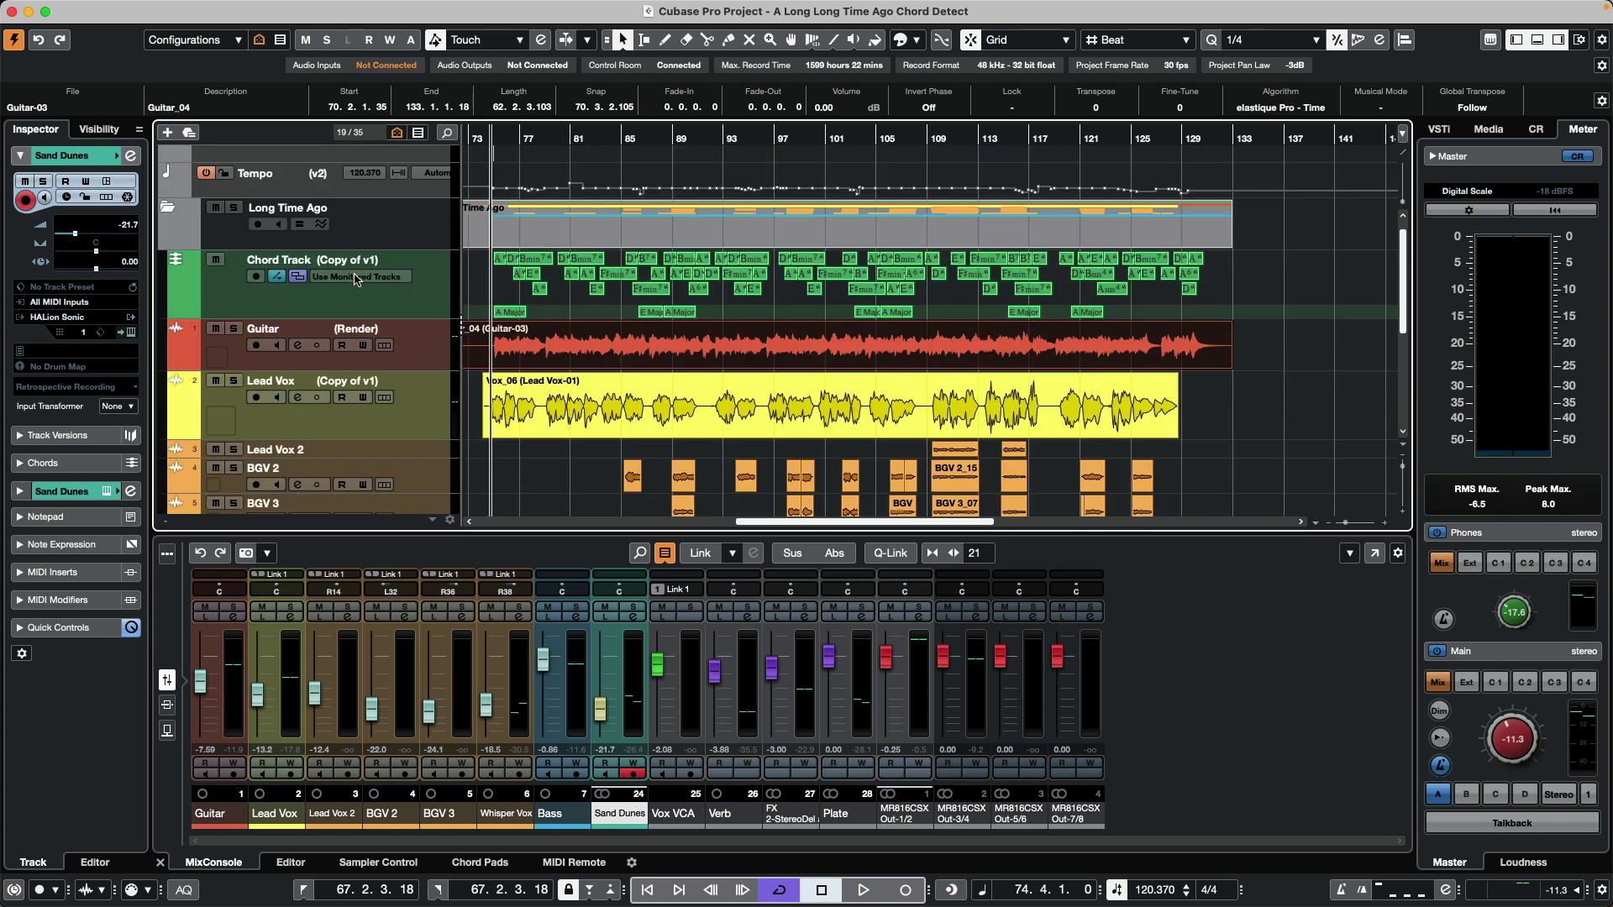
{"action": "left_click", "coordinate": [424, 306]}
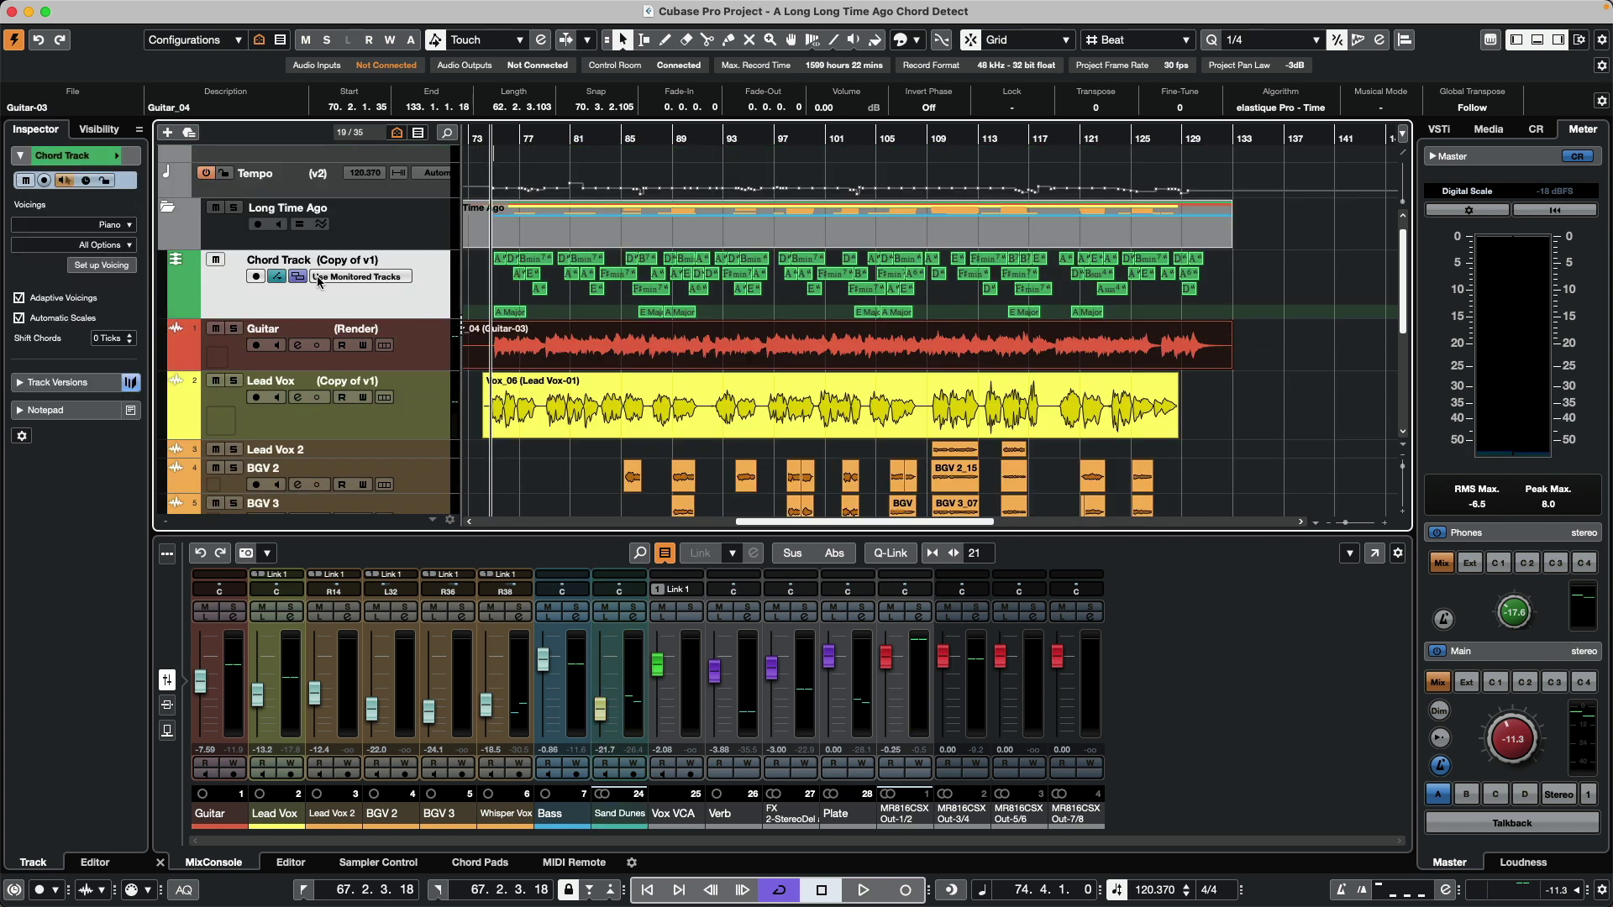
{"action": "left_click", "coordinate": [391, 278]}
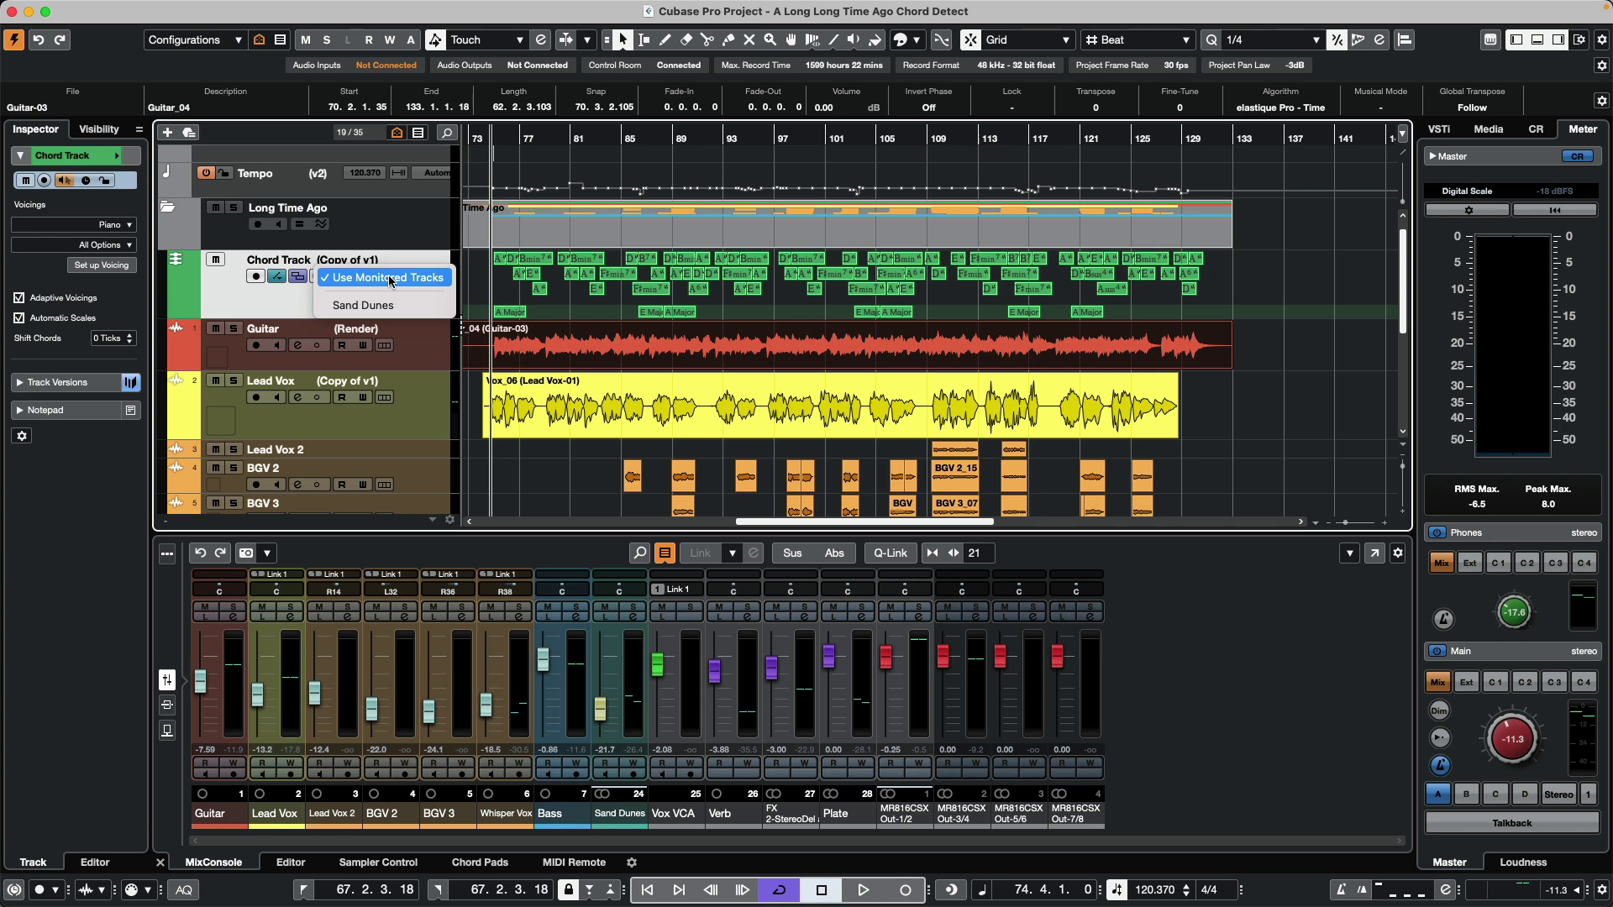
{"action": "left_click", "coordinate": [399, 307]}
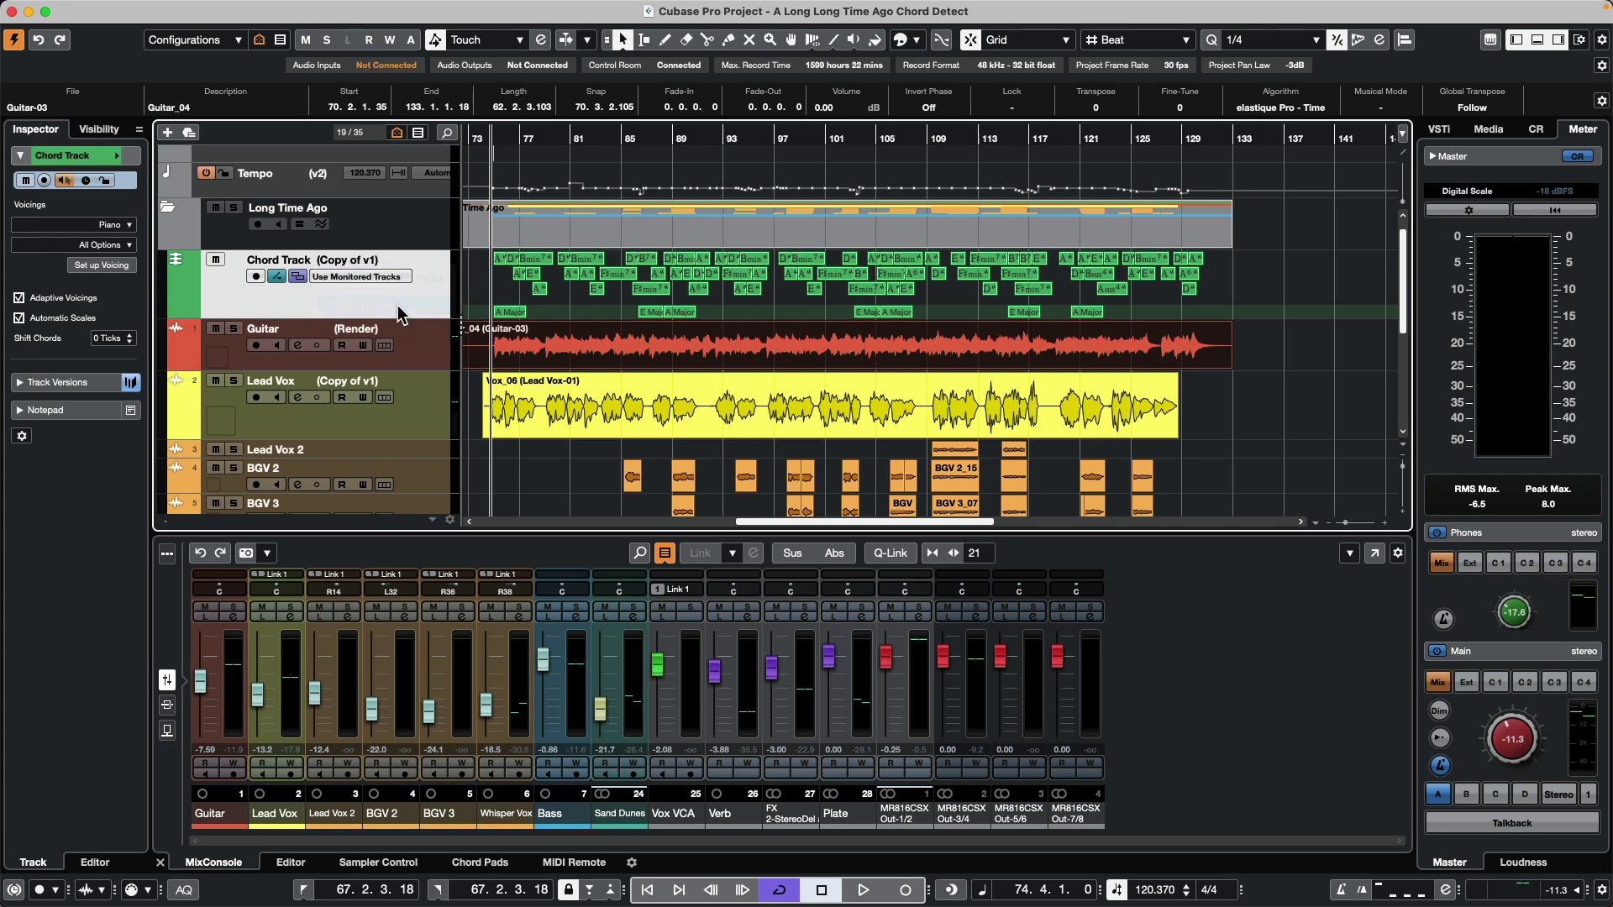
Pull the Sand Dunes fader fully down, start playback, and bring the fader up to about -23.2 dB under the mix
{"action": "scroll", "coordinate": [461, 271], "scroll_direction": "down", "scroll_amount": 6}
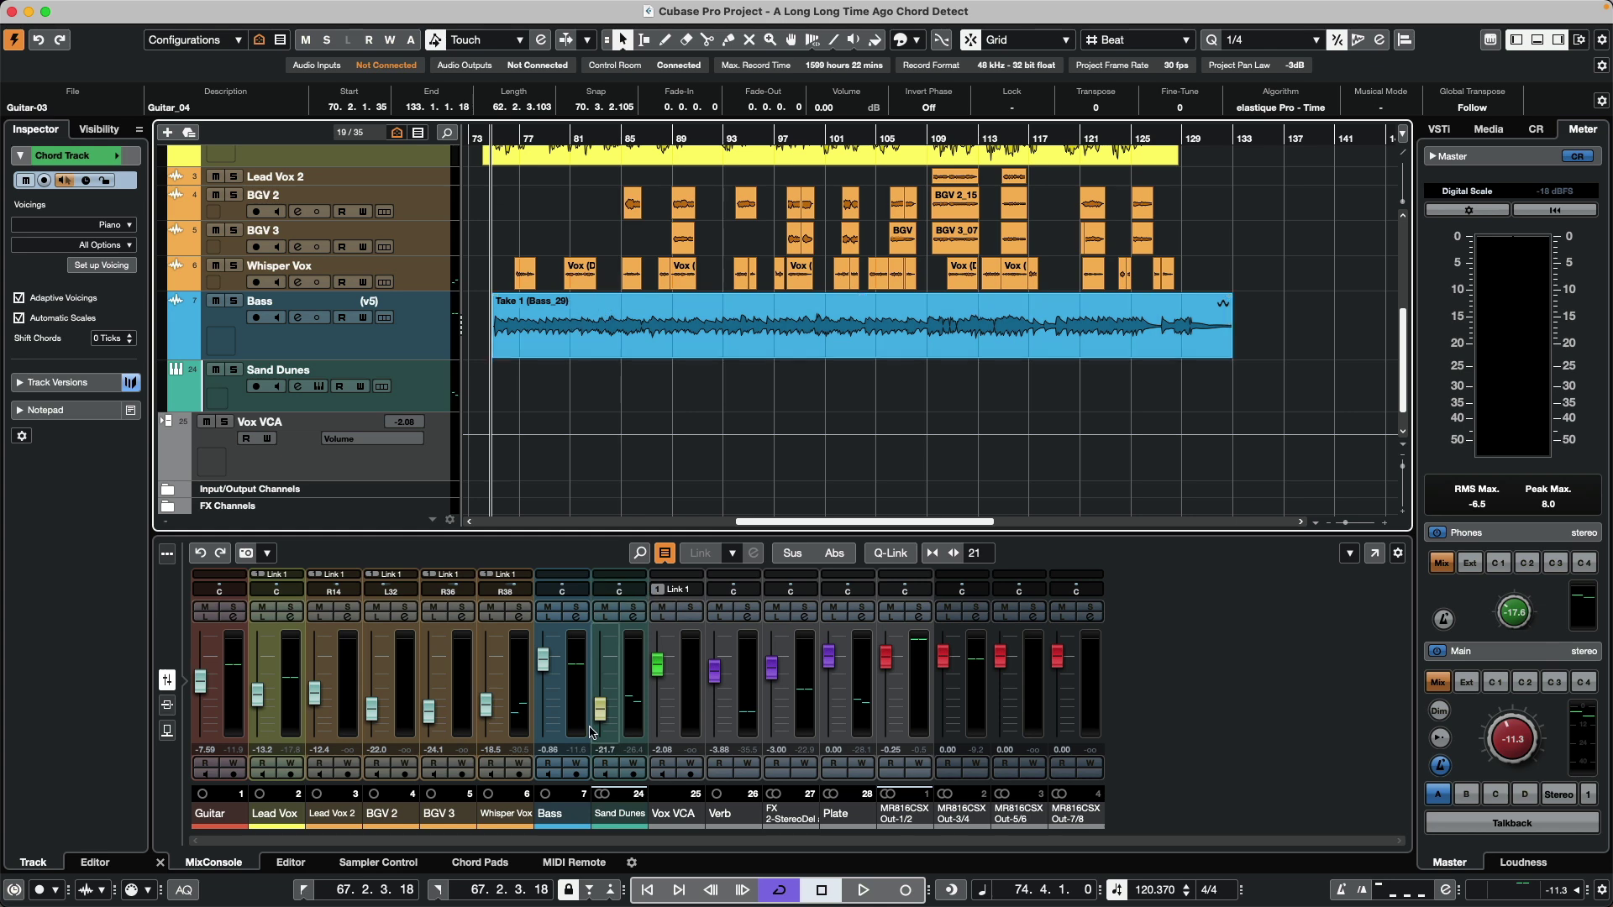
{"action": "left_click_drag", "start_coordinate": [601, 714], "coordinate": [598, 737]}
{"action": "scroll", "coordinate": [489, 377], "scroll_direction": "up", "scroll_amount": 6}
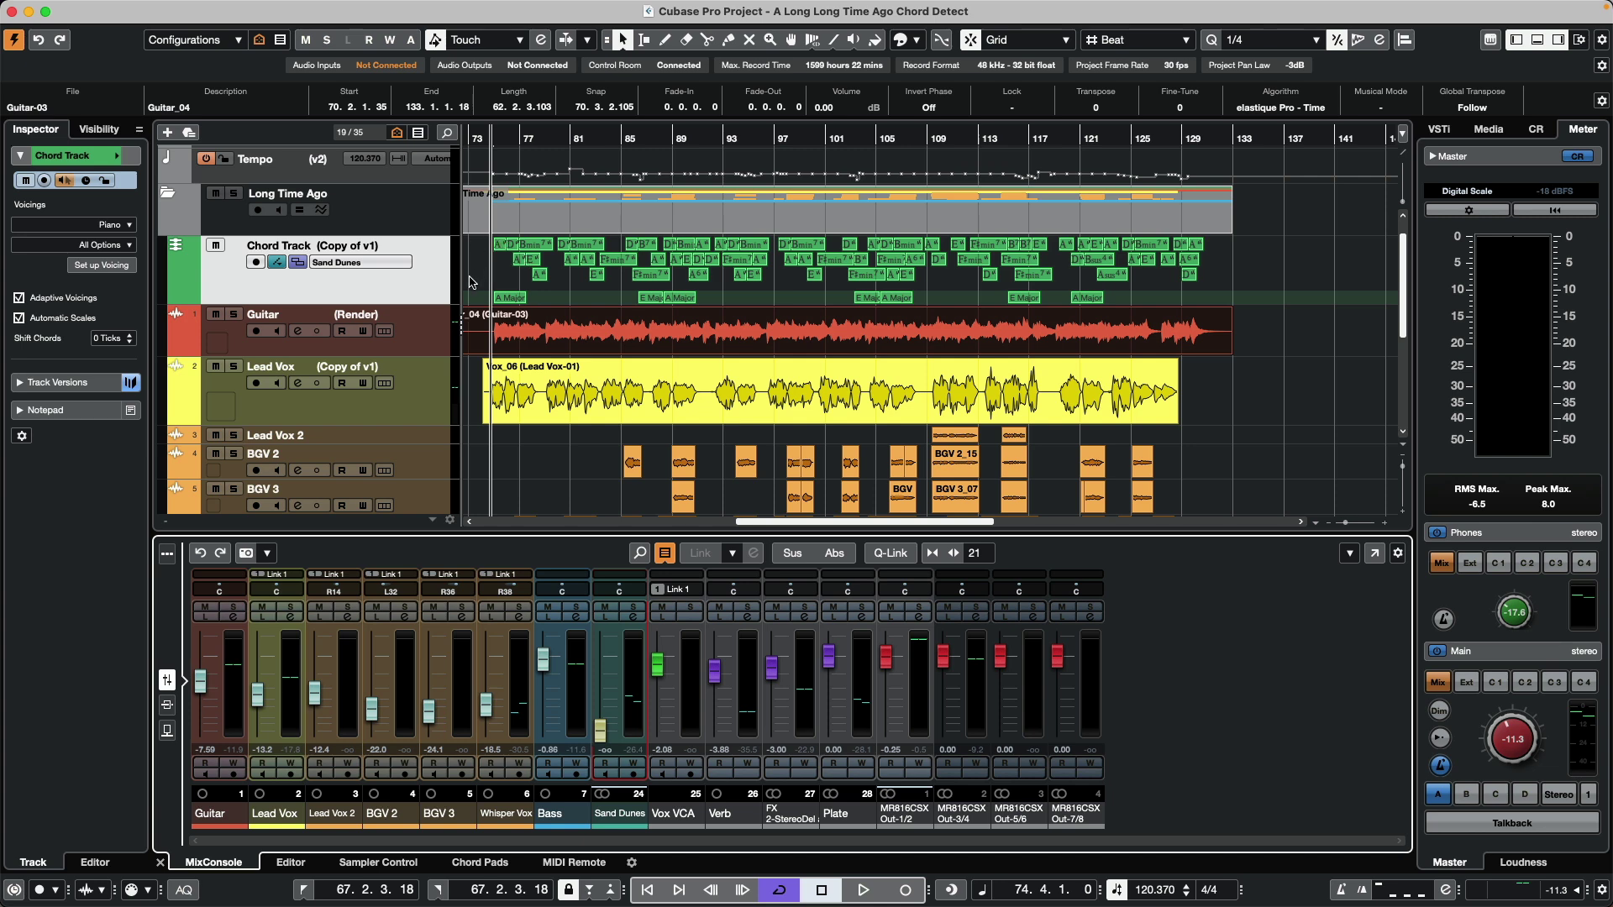
{"action": "scroll", "coordinate": [472, 281], "scroll_direction": "down", "scroll_amount": 5}
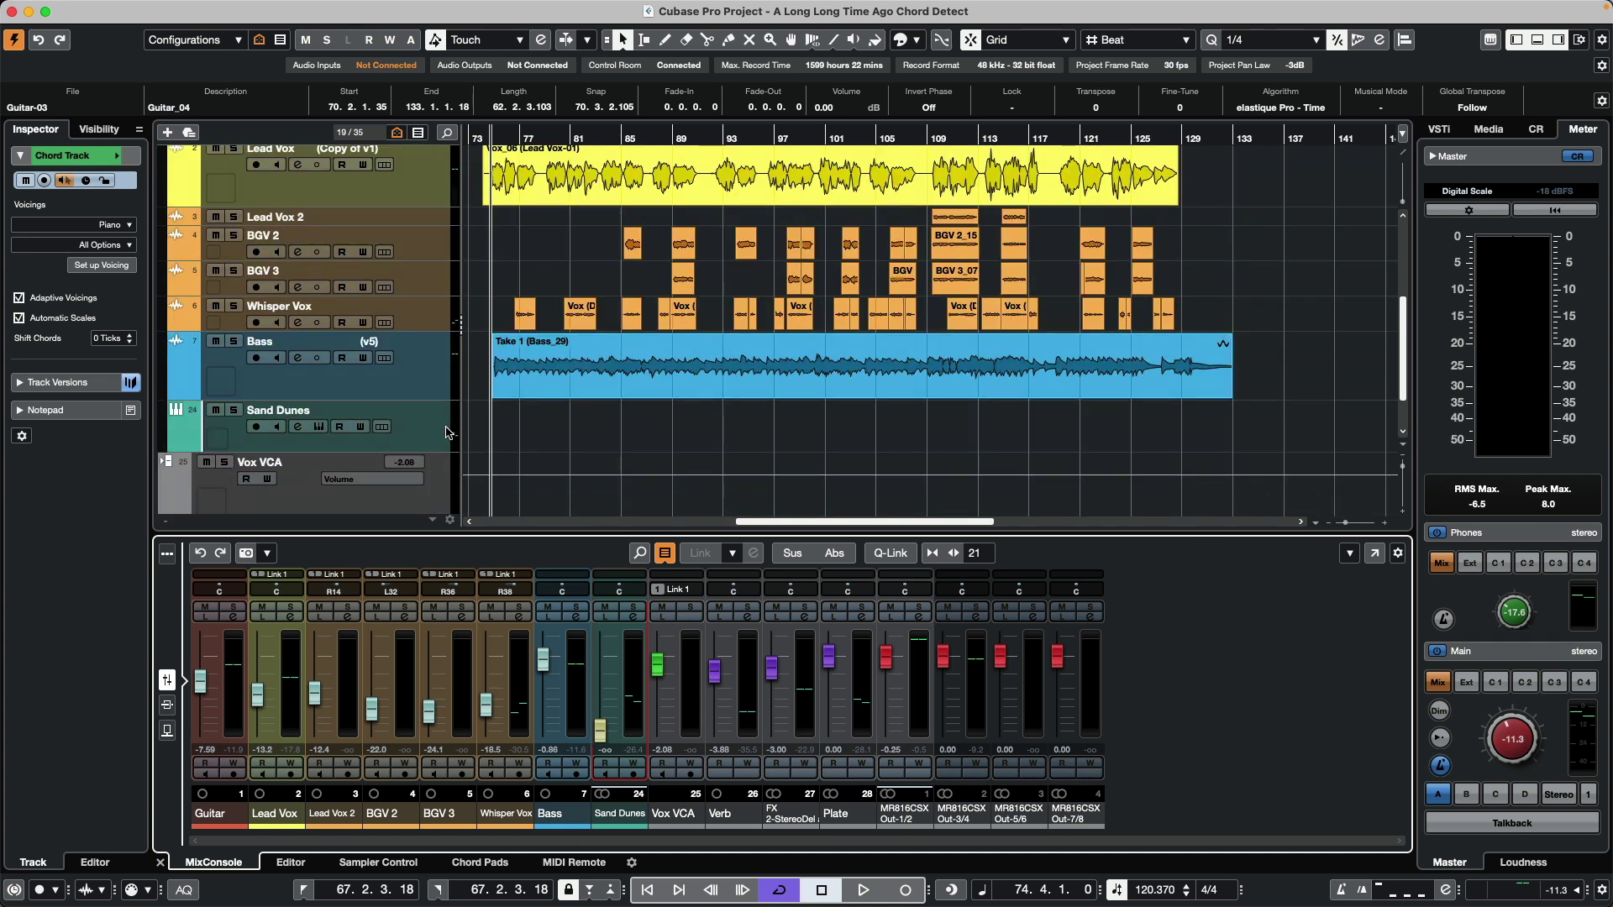
{"action": "key", "text": "space"}
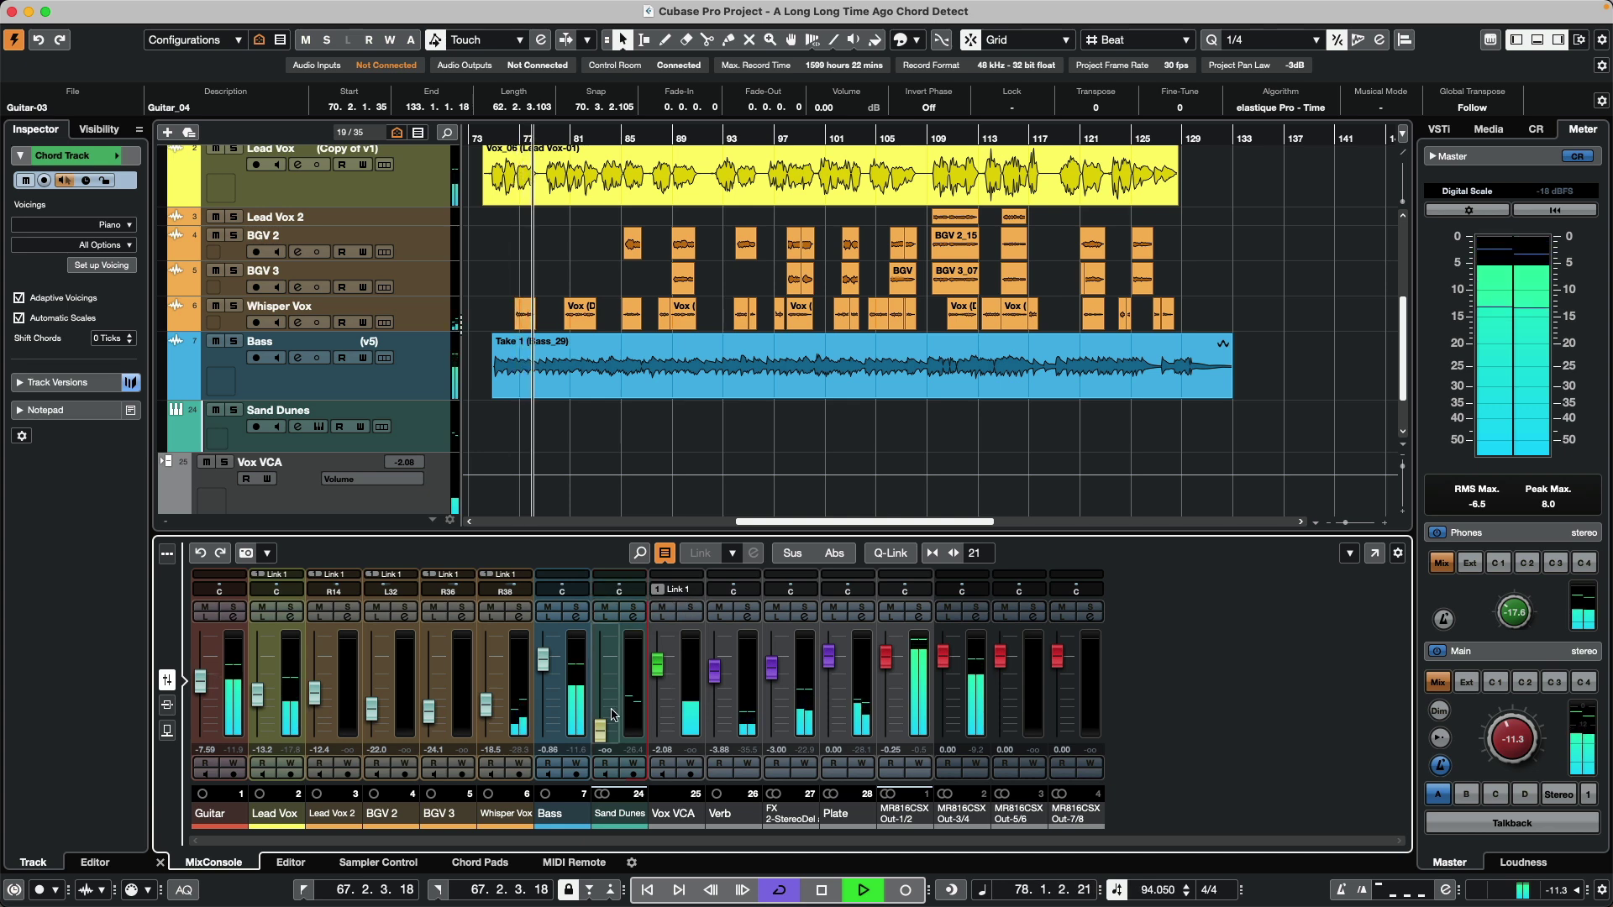
{"action": "left_click_drag", "start_coordinate": [600, 734], "coordinate": [610, 714]}
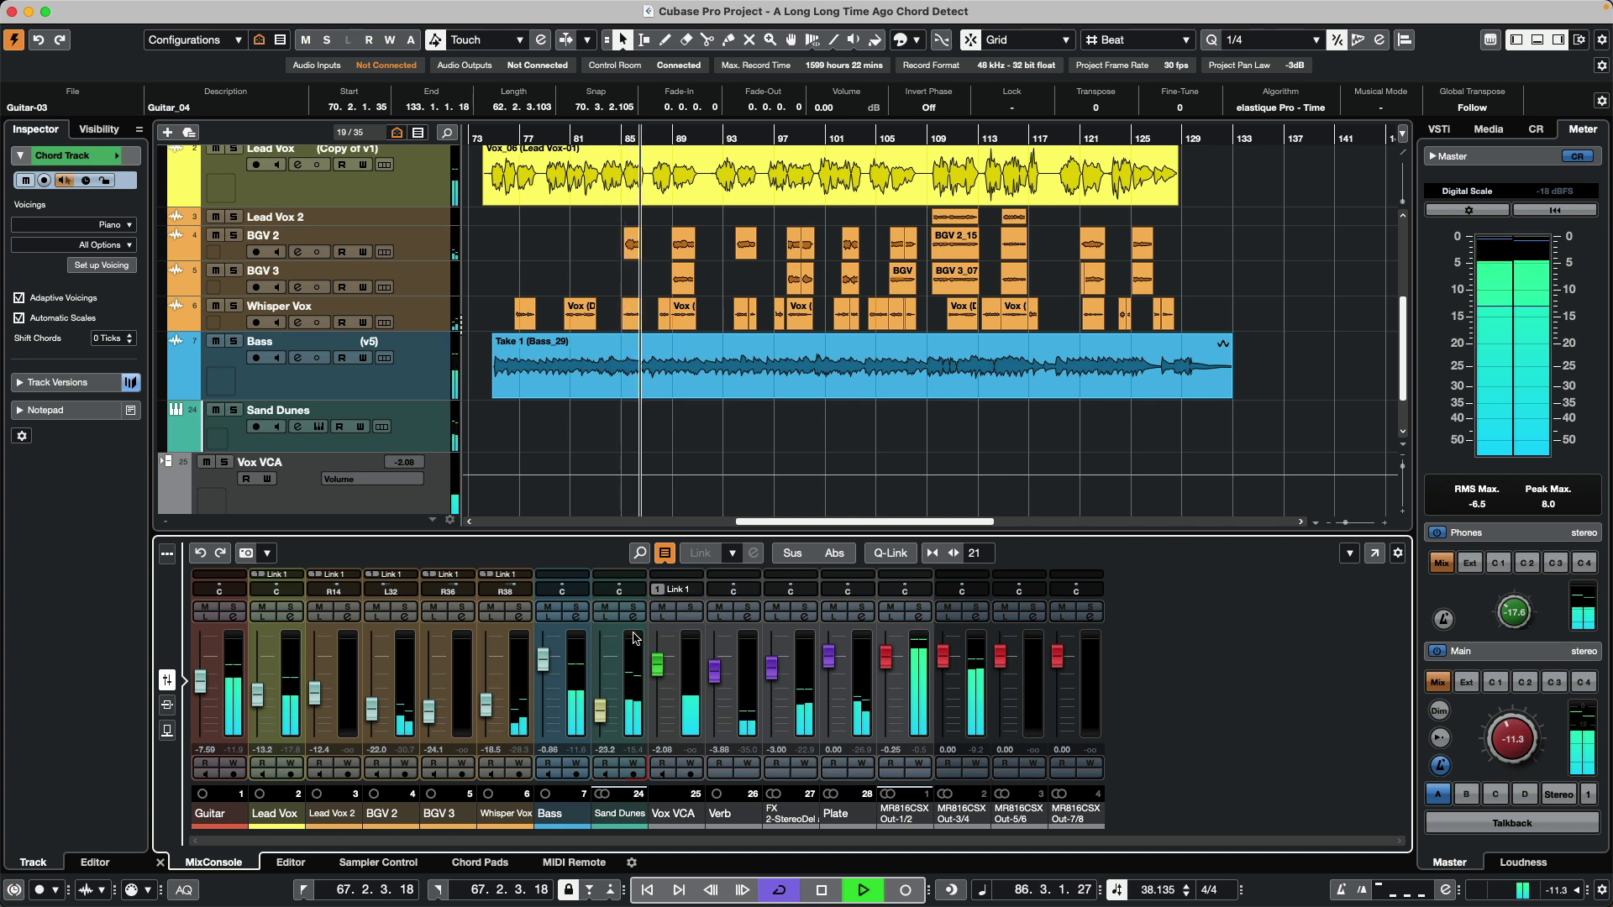
Compare the mix with and without the Sand Dunes pad by muting and unmuting its channel twice, and stop playback
{"action": "left_click", "coordinate": [606, 608]}
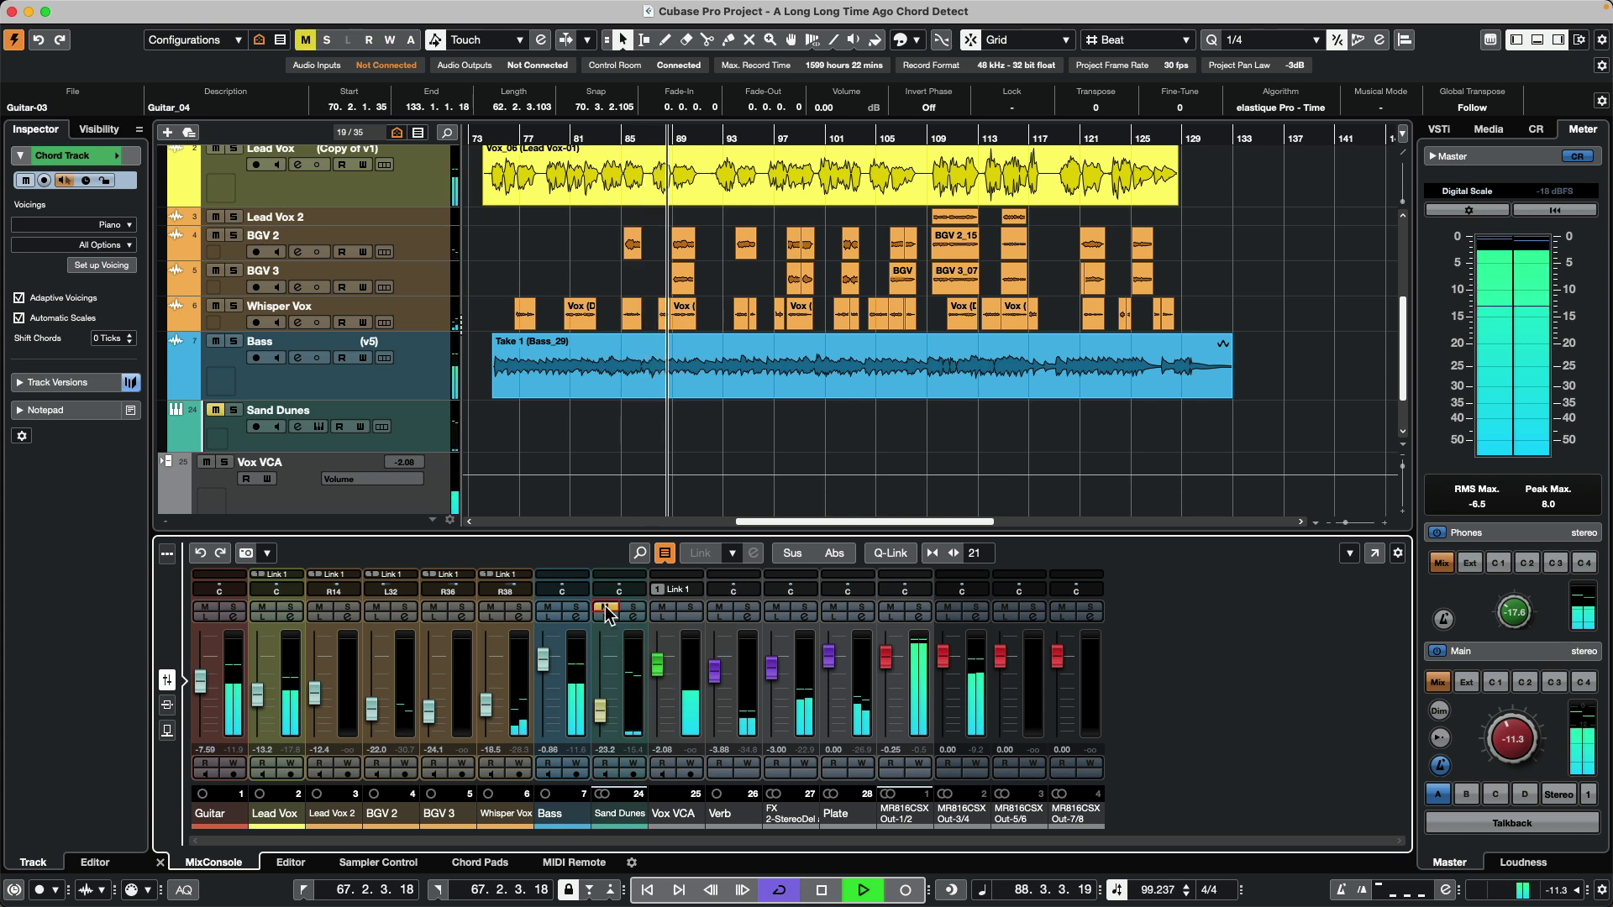
{"action": "left_click", "coordinate": [606, 608]}
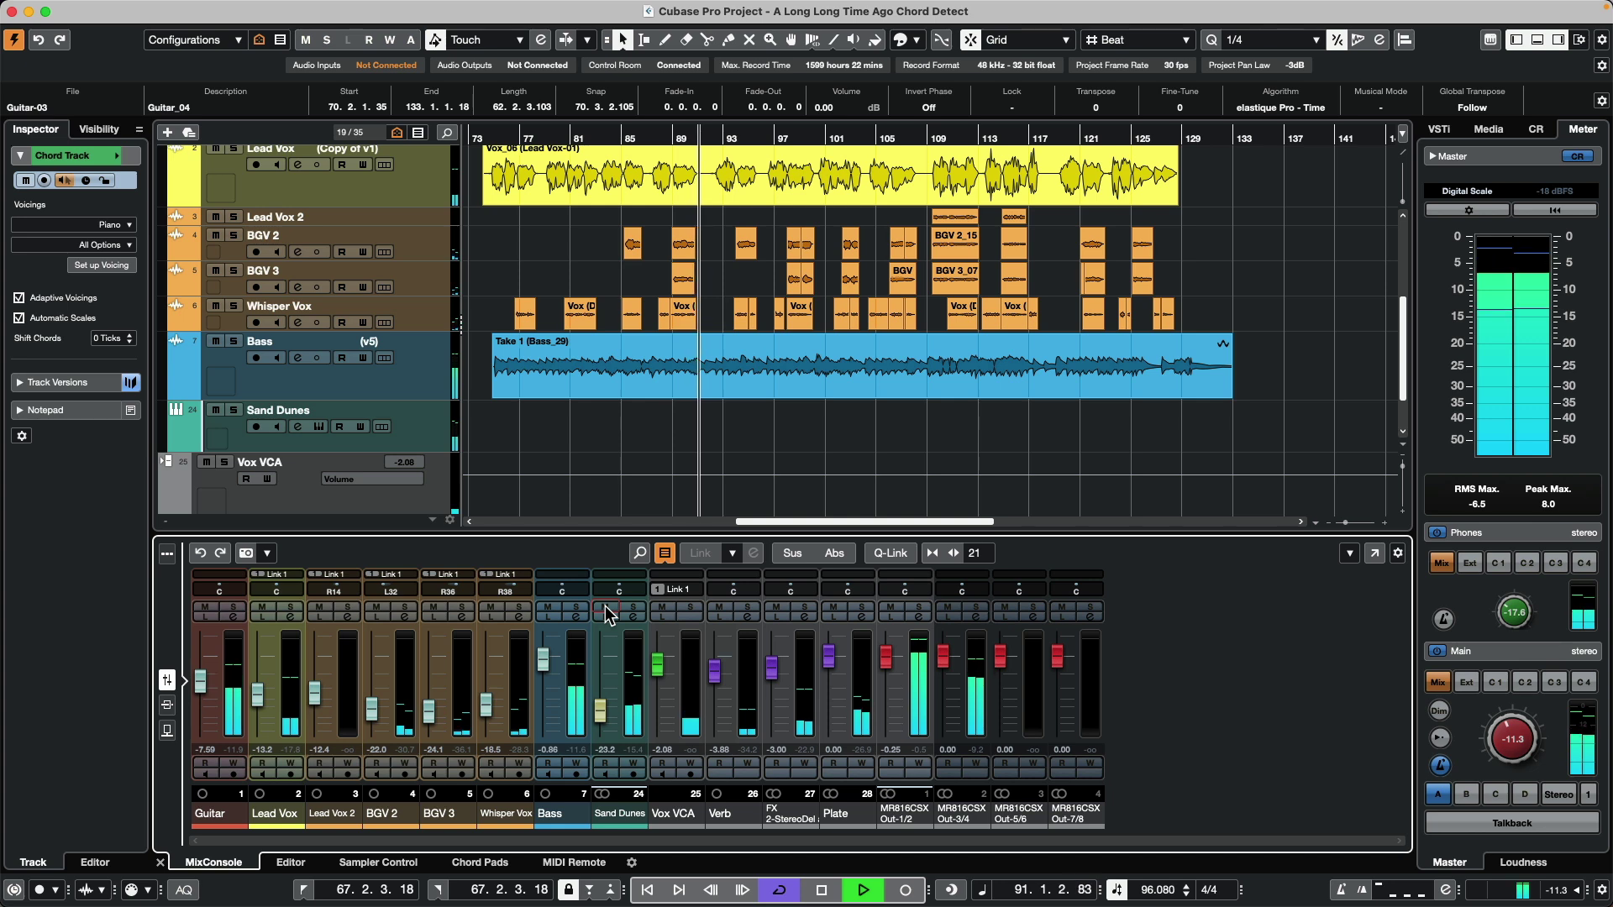
{"action": "left_click", "coordinate": [605, 606]}
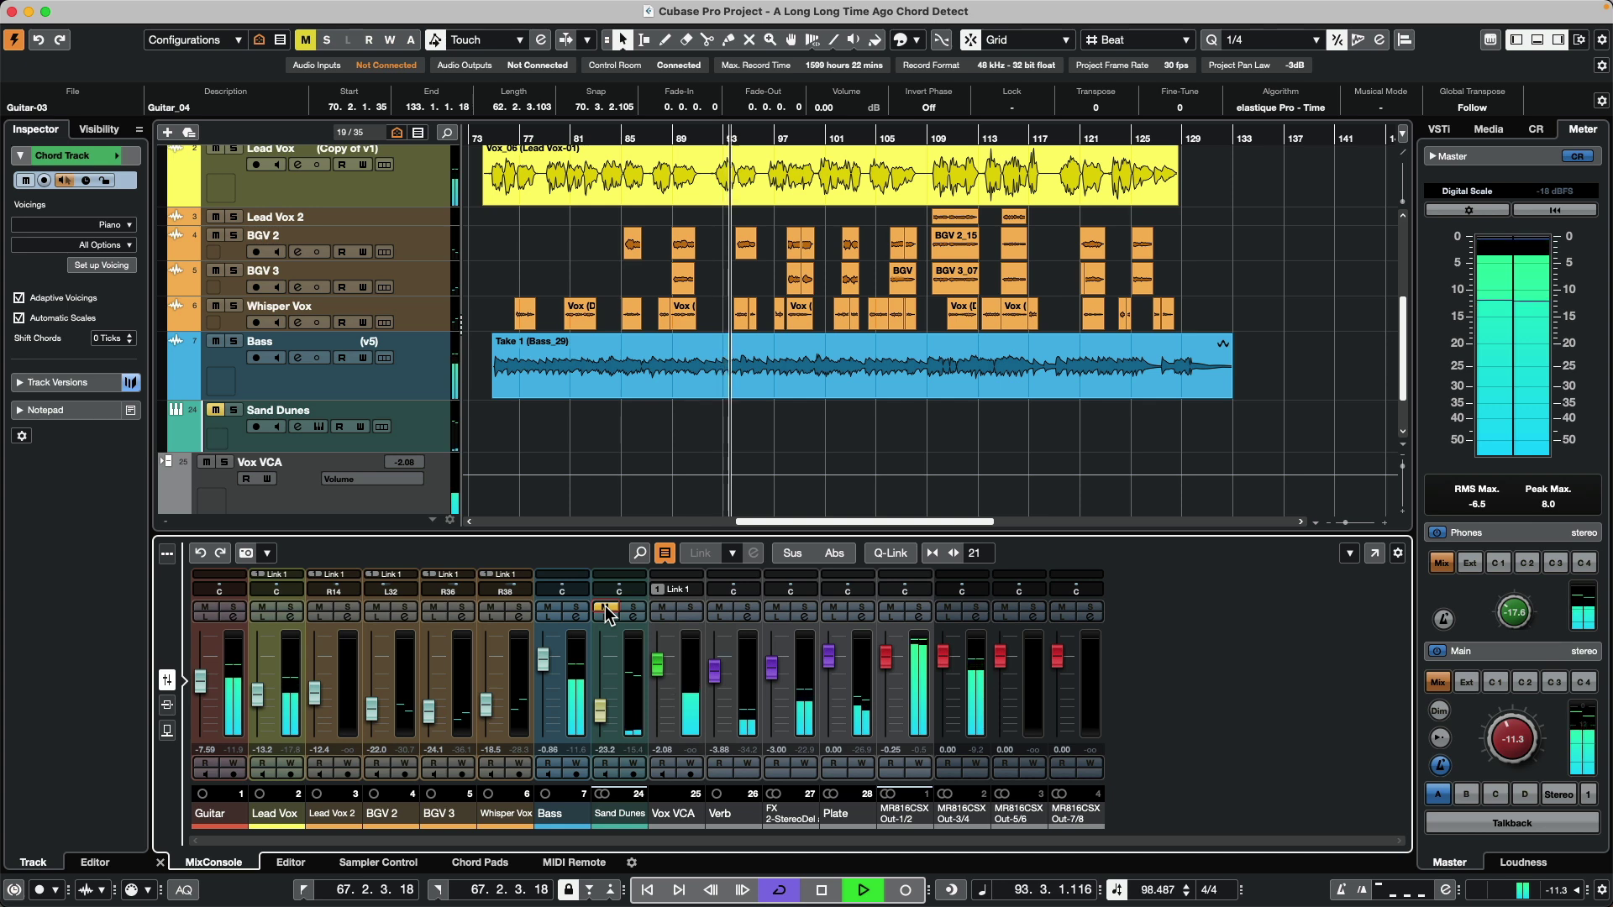
{"action": "left_click", "coordinate": [604, 606]}
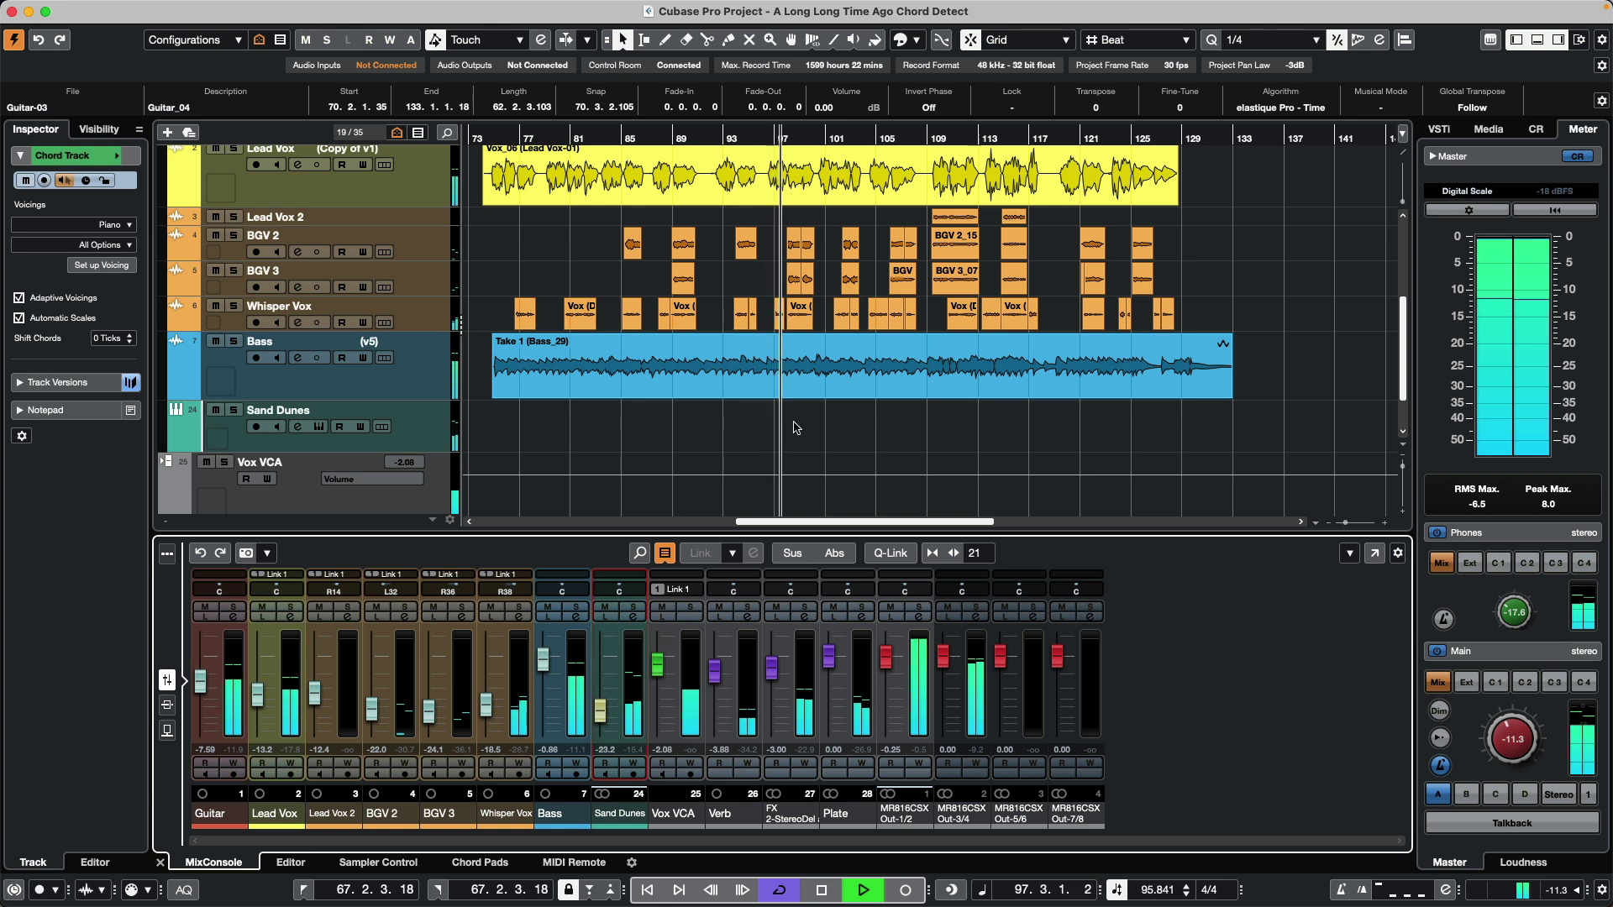
{"action": "key", "text": "space"}
{"action": "scroll", "coordinate": [593, 304], "scroll_direction": "up", "scroll_amount": 3}
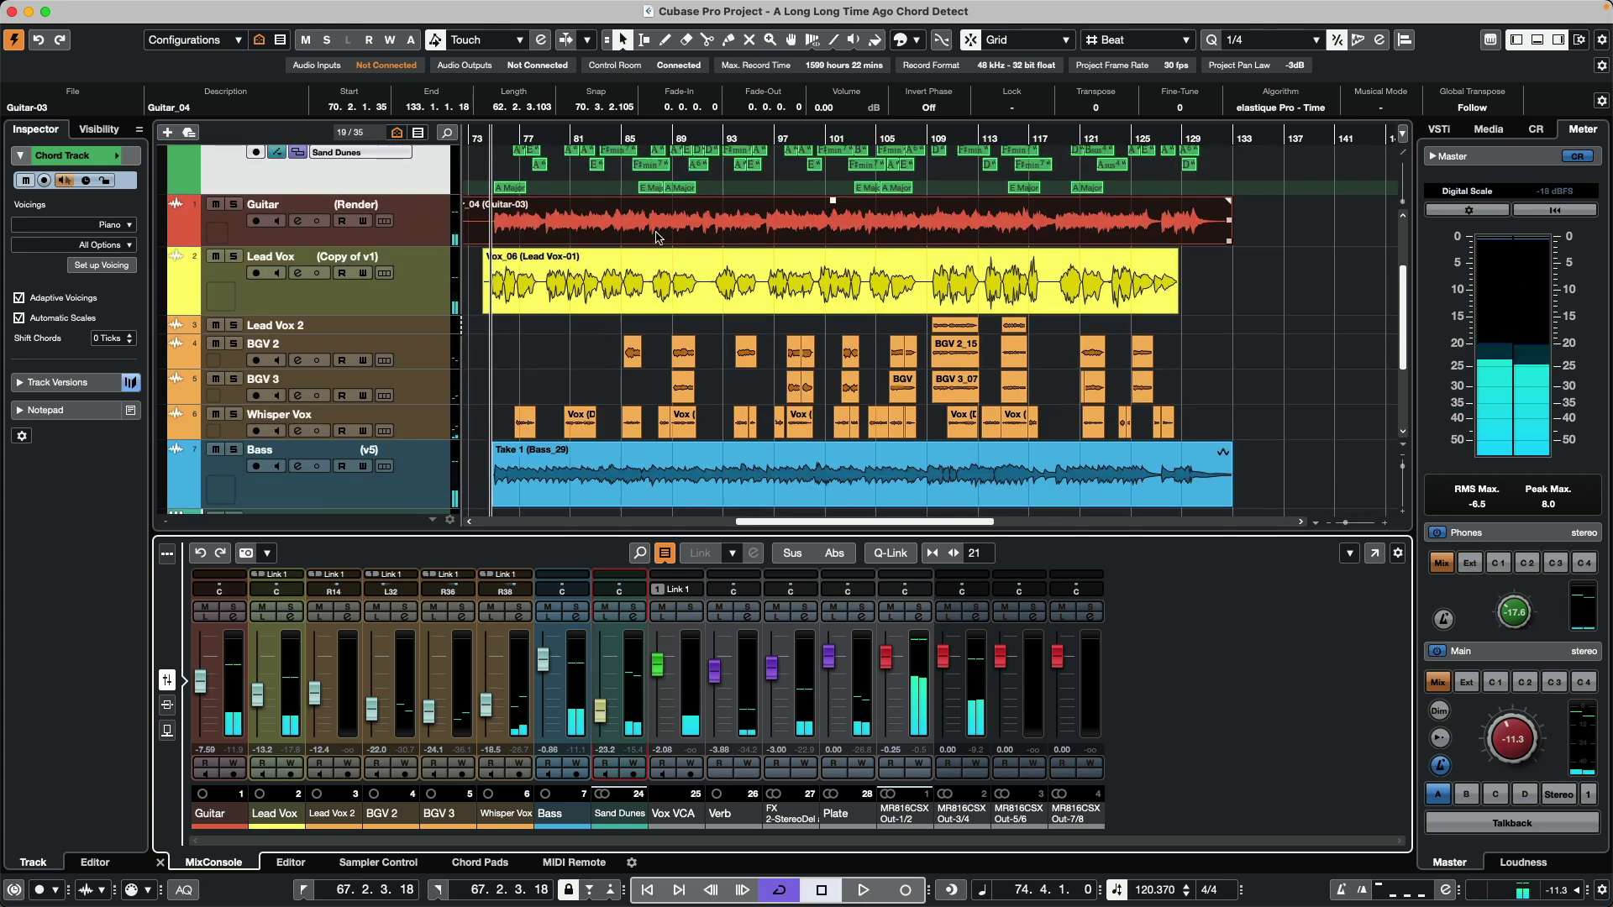
{"action": "scroll", "coordinate": [656, 245], "scroll_direction": "down", "scroll_amount": 3}
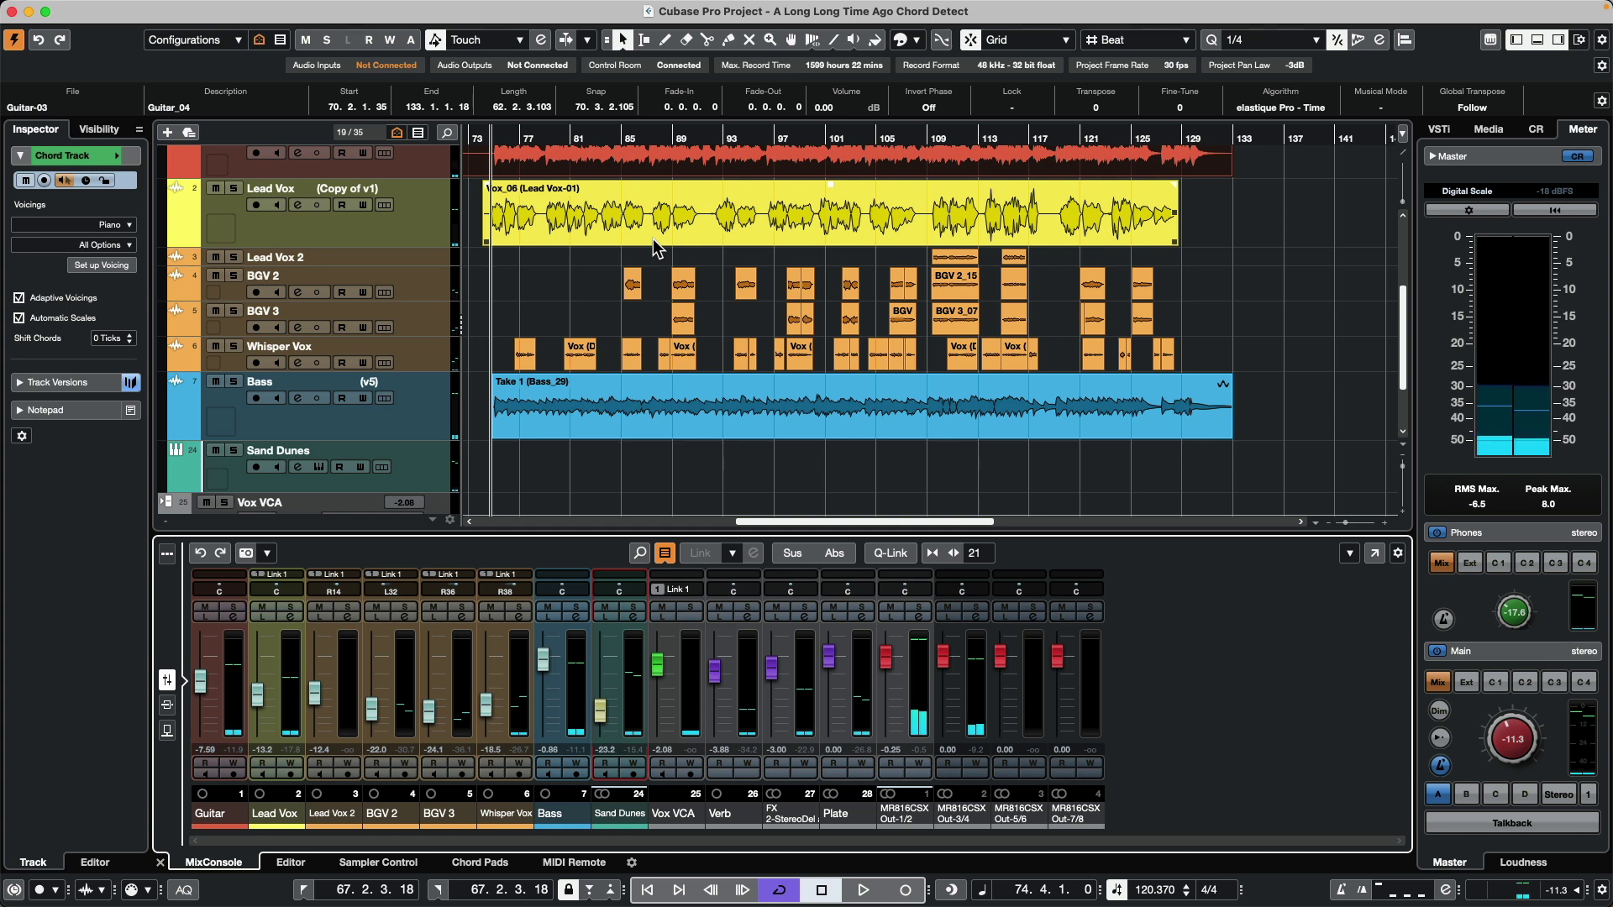